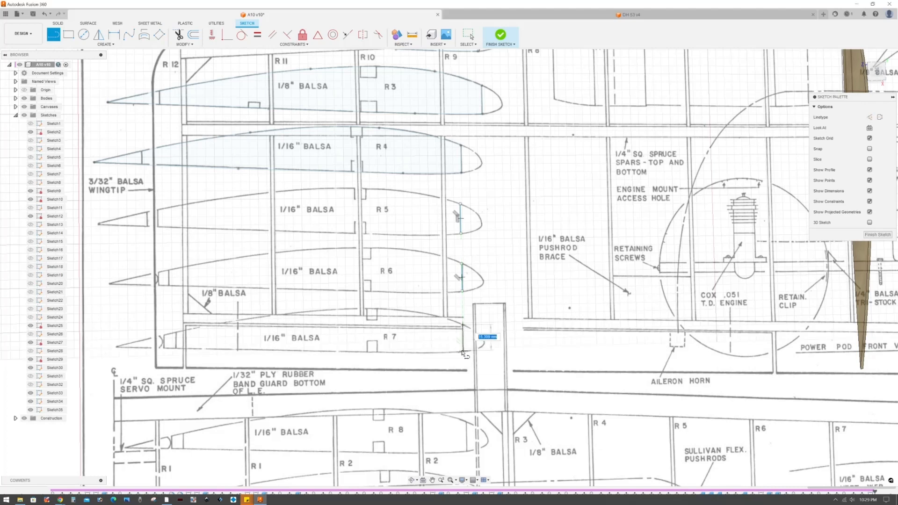
Step: Finish the line marking the front cut of rib R7, just behind its rounded nose
{"action": "double_click", "coordinate": [462, 352]}
{"action": "scroll", "coordinate": [462, 351], "scroll_direction": "down", "scroll_amount": 2}
{"action": "scroll", "coordinate": [110, 177], "scroll_direction": "down", "scroll_amount": 1}
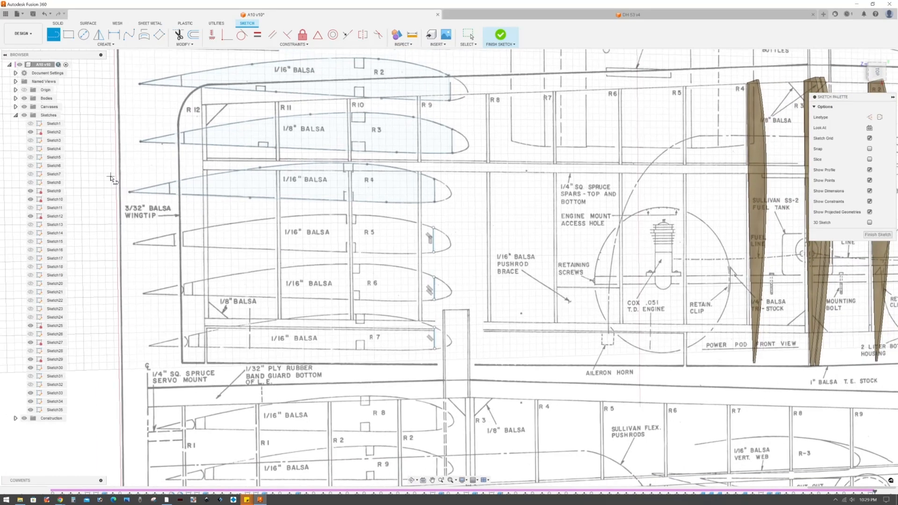
Step: Trace the upper and lower outlines of rib R5 with fit-point splines, from the front cut line to the trailing edge
{"action": "scroll", "coordinate": [110, 176], "scroll_direction": "up", "scroll_amount": 1}
{"action": "left_click", "coordinate": [129, 35]}
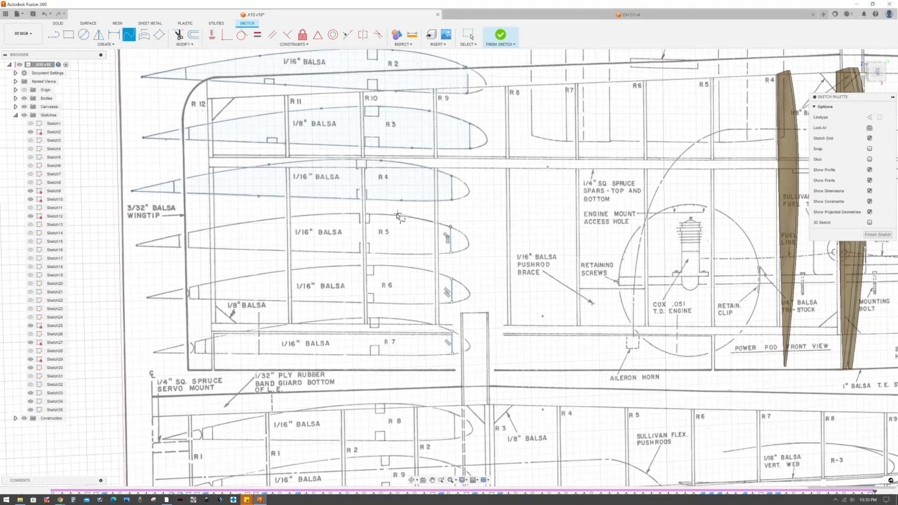
{"action": "left_click", "coordinate": [263, 220]}
{"action": "left_click", "coordinate": [386, 255]}
{"action": "left_click", "coordinate": [451, 252]}
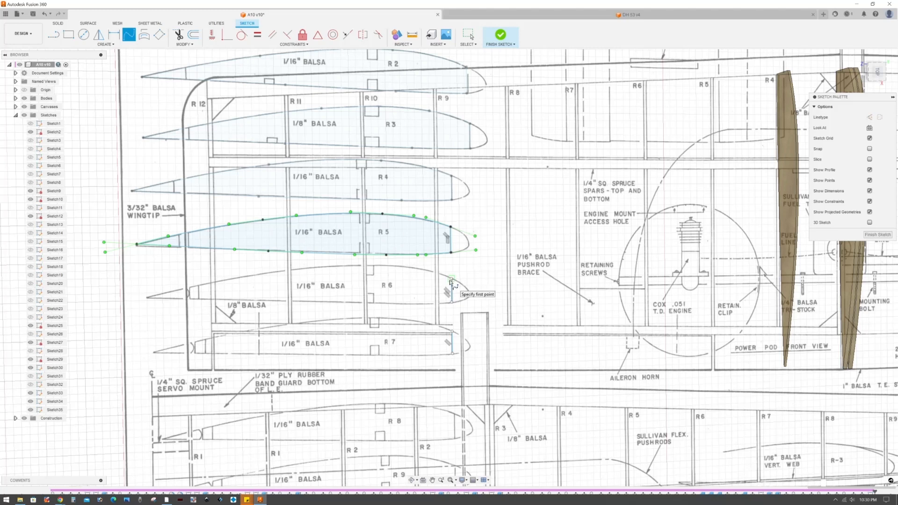
Step: Trace rib R6's upper and lower outlines with fit-point splines between the front cut line and the rear hinge cut
{"action": "left_click", "coordinate": [263, 274]}
{"action": "double_click", "coordinate": [189, 288]}
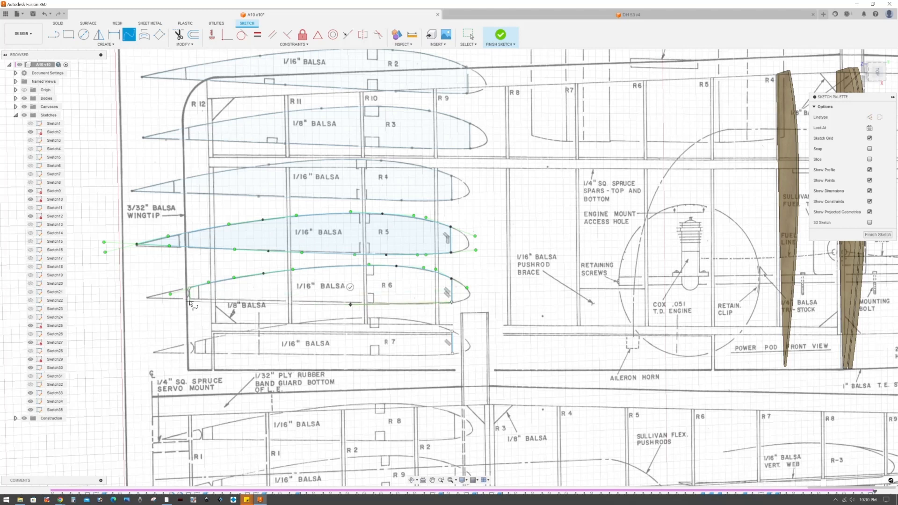
{"action": "key", "text": "Escape"}
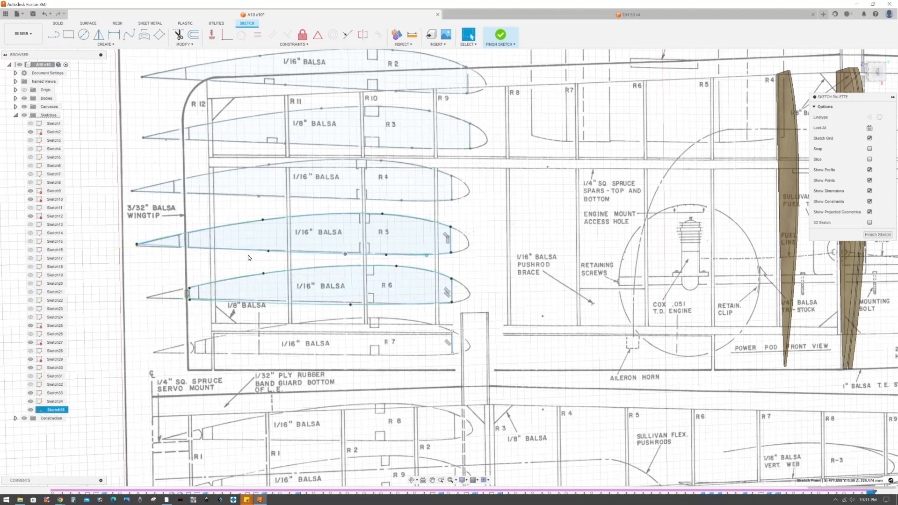
Step: Adjust rib R5's lower spline points so the curve follows the printed outline
{"action": "left_click", "coordinate": [305, 253]}
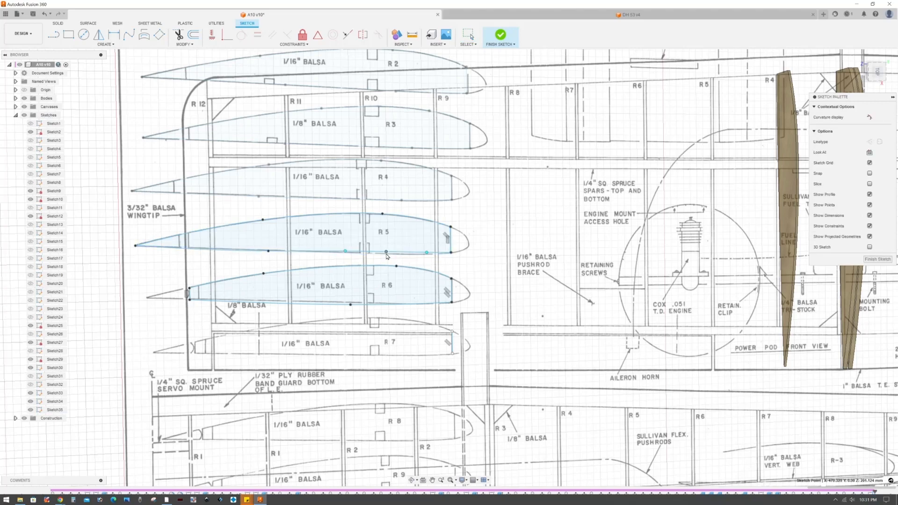
{"action": "scroll", "coordinate": [310, 261], "scroll_direction": "up", "scroll_amount": 3}
{"action": "scroll", "coordinate": [427, 267], "scroll_direction": "up", "scroll_amount": 3}
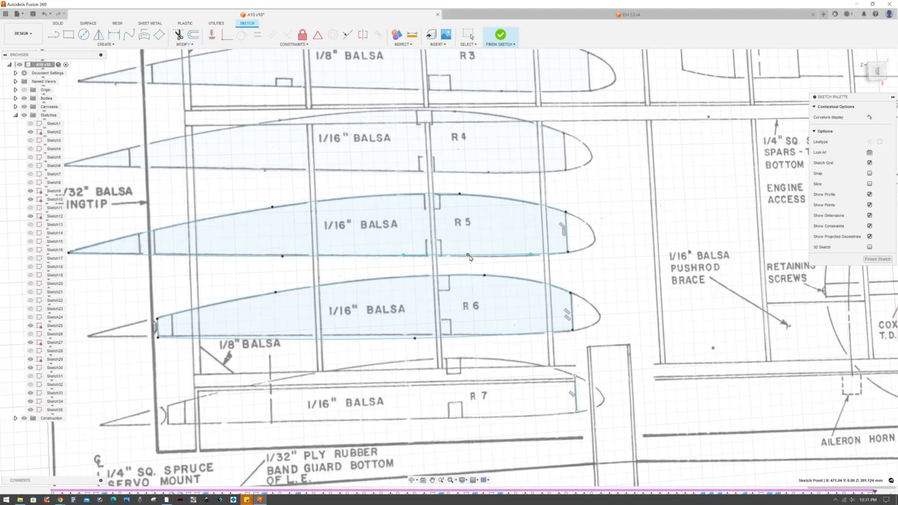
{"action": "middle_click_drag", "start_coordinate": [466, 261], "coordinate": [447, 233]}
Step: Move the fit point of rib R6's lower spline forward to match the printed outline
{"action": "left_click", "coordinate": [402, 306]}
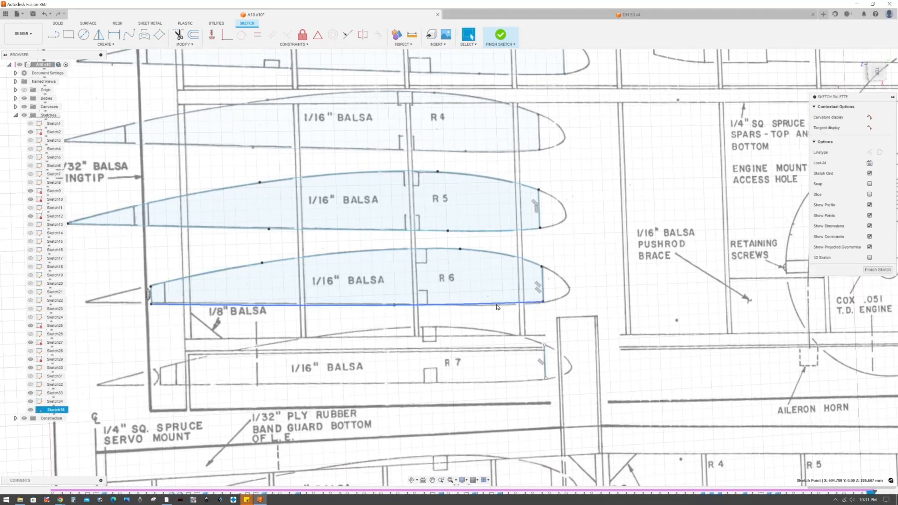
{"action": "left_click_drag", "start_coordinate": [393, 307], "coordinate": [439, 305]}
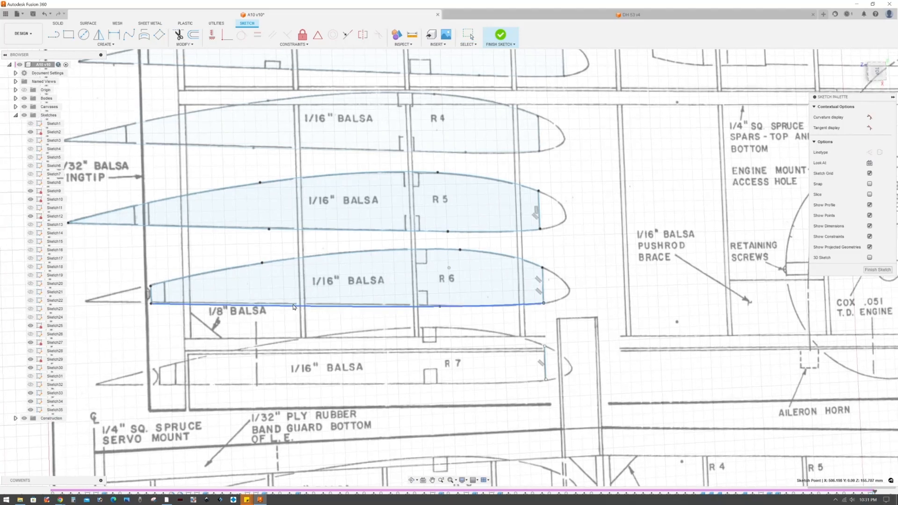
{"action": "left_click", "coordinate": [214, 275]}
{"action": "key", "text": "Escape"}
{"action": "scroll", "coordinate": [571, 189], "scroll_direction": "down", "scroll_amount": 2}
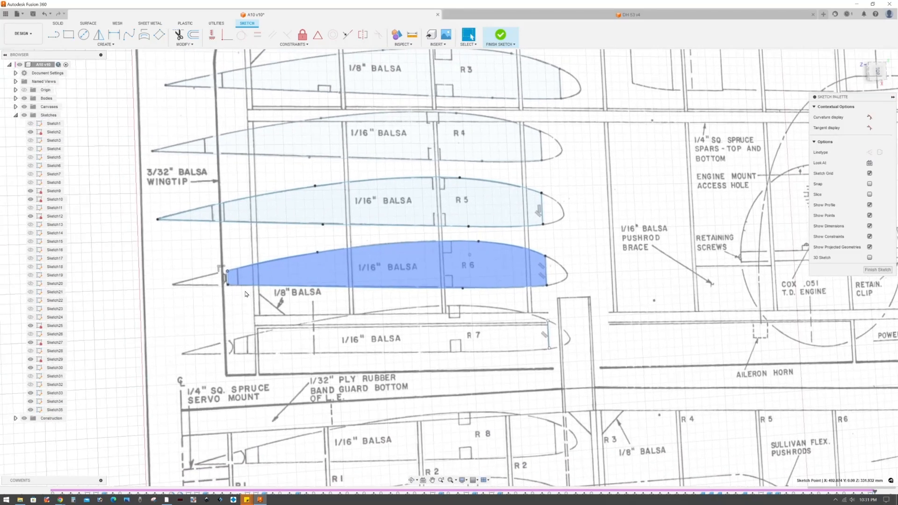
Step: Draw three-point arcs for the rounded hinge fronts of the small rear pieces on ribs R6 and R7
{"action": "scroll", "coordinate": [201, 363], "scroll_direction": "up", "scroll_amount": 3}
{"action": "middle_click_drag", "start_coordinate": [257, 273], "coordinate": [271, 274]}
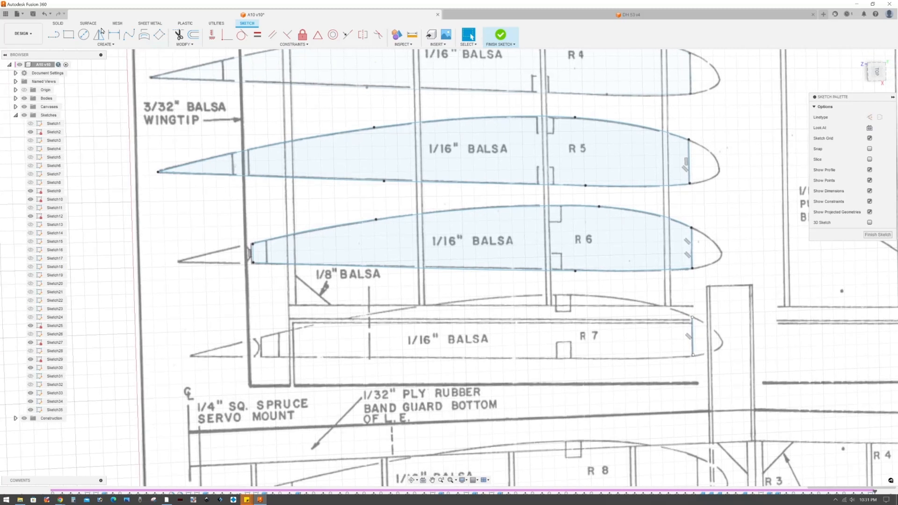
{"action": "left_click", "coordinate": [105, 44]}
{"action": "mouse_move", "coordinate": [89, 73]}
{"action": "left_click", "coordinate": [117, 73]}
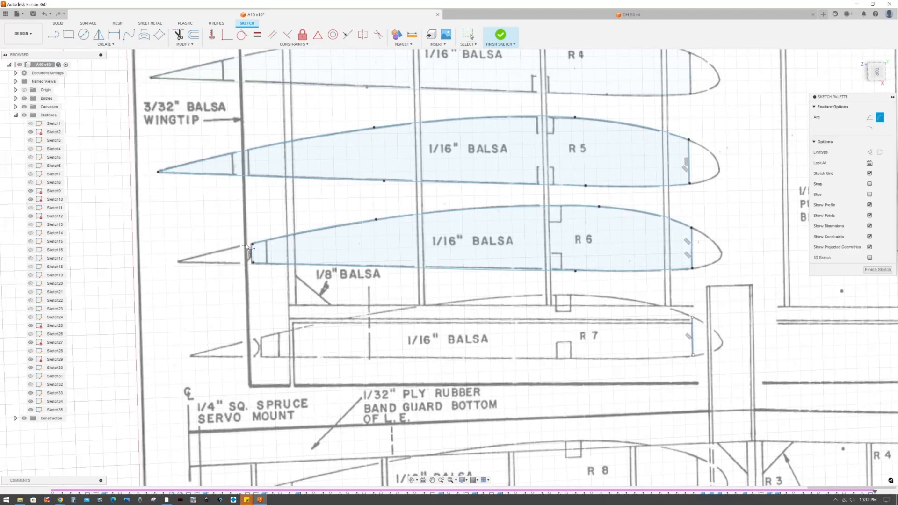
{"action": "left_click", "coordinate": [253, 357]}
{"action": "left_click", "coordinate": [258, 348]}
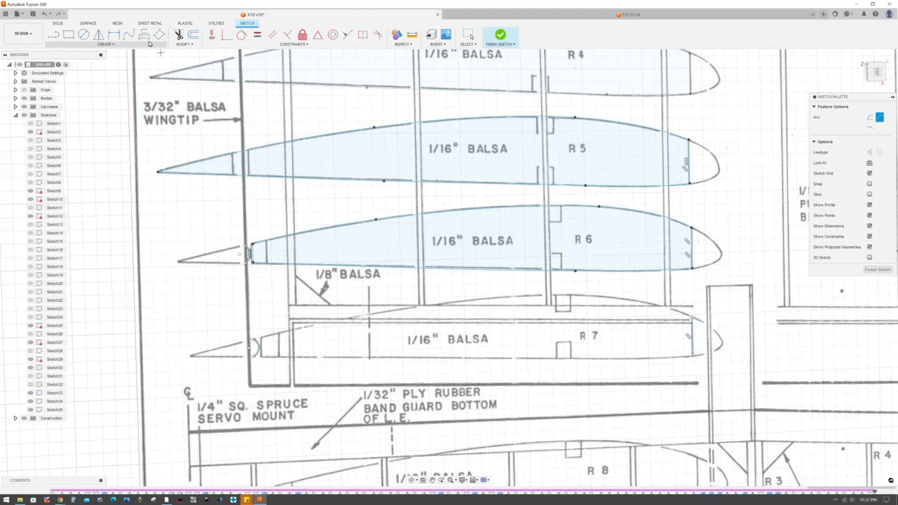
Step: Close the rear wedge pieces of ribs R6 and R7 with straight lines from the arc ends to the trailing edge tips
{"action": "left_click", "coordinate": [128, 34]}
{"action": "key", "text": "l"}
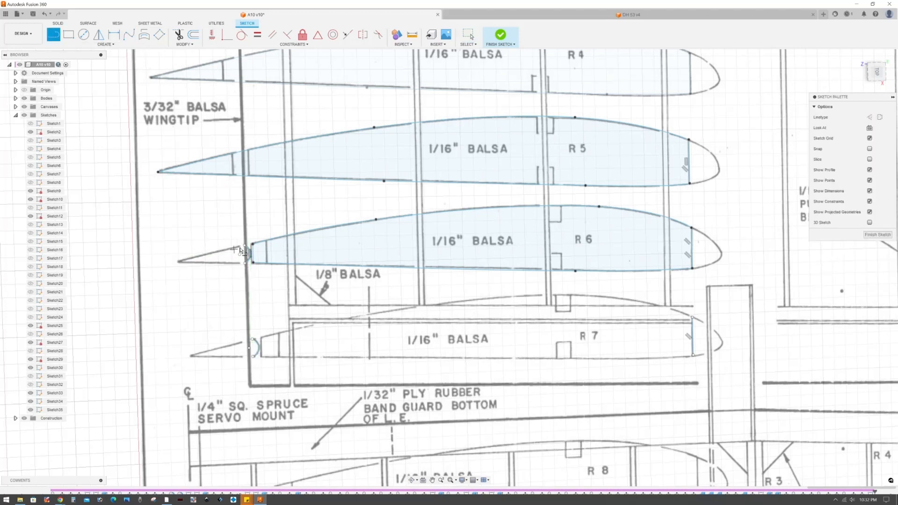
{"action": "left_click", "coordinate": [179, 263]}
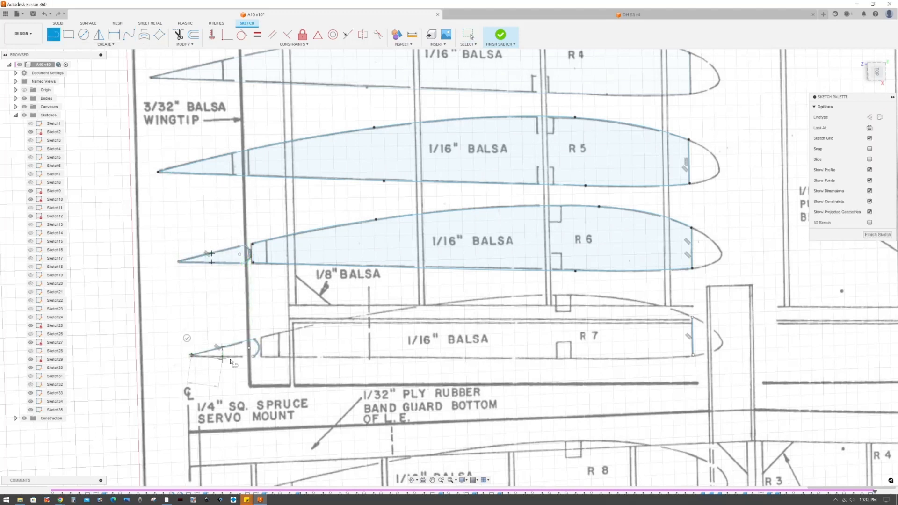
{"action": "left_click", "coordinate": [253, 356]}
{"action": "middle_click_drag", "start_coordinate": [261, 339], "coordinate": [218, 319]}
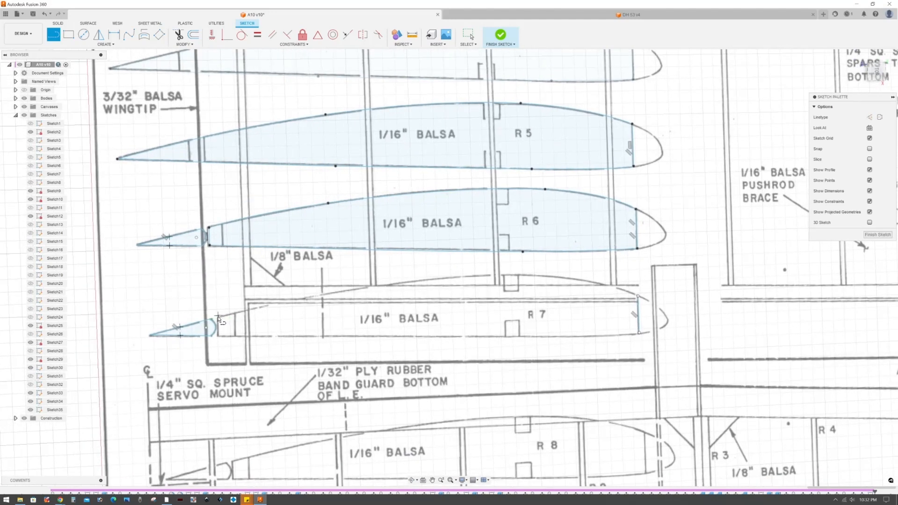
Step: Draw the upright line closing the rear end of rib R7's main section, just ahead of the hinge arc
{"action": "left_click", "coordinate": [218, 317]}
{"action": "key", "text": "Escape"}
{"action": "left_click", "coordinate": [228, 332]}
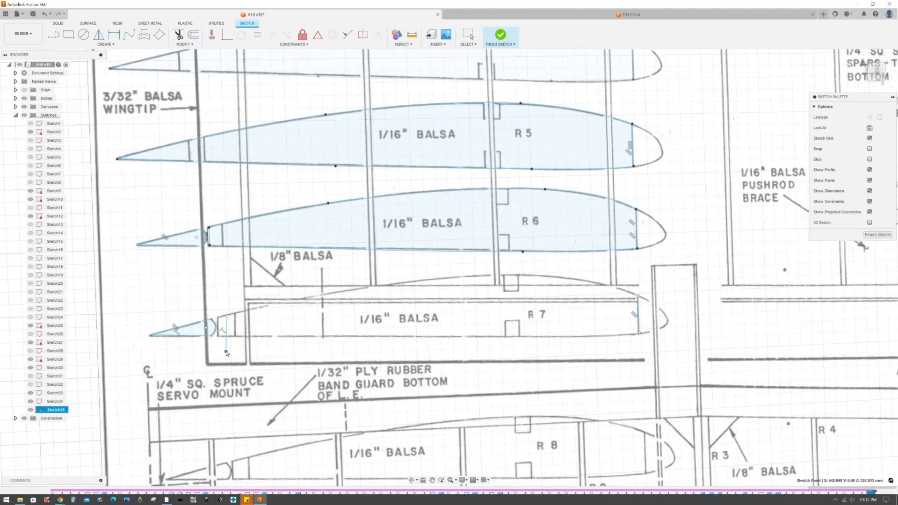
{"action": "scroll", "coordinate": [223, 323], "scroll_direction": "up", "scroll_amount": 3}
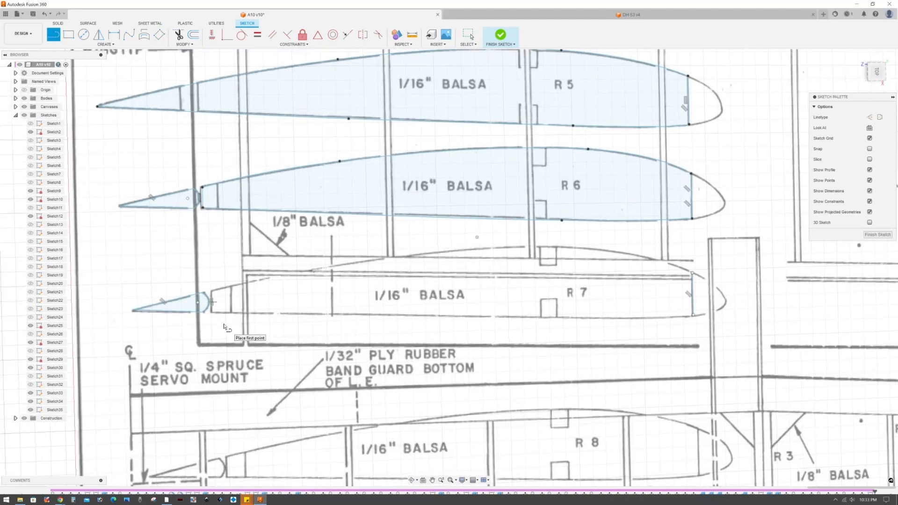
{"action": "left_click", "coordinate": [199, 283]}
{"action": "left_click", "coordinate": [201, 311]}
{"action": "scroll", "coordinate": [201, 312], "scroll_direction": "down", "scroll_amount": 2}
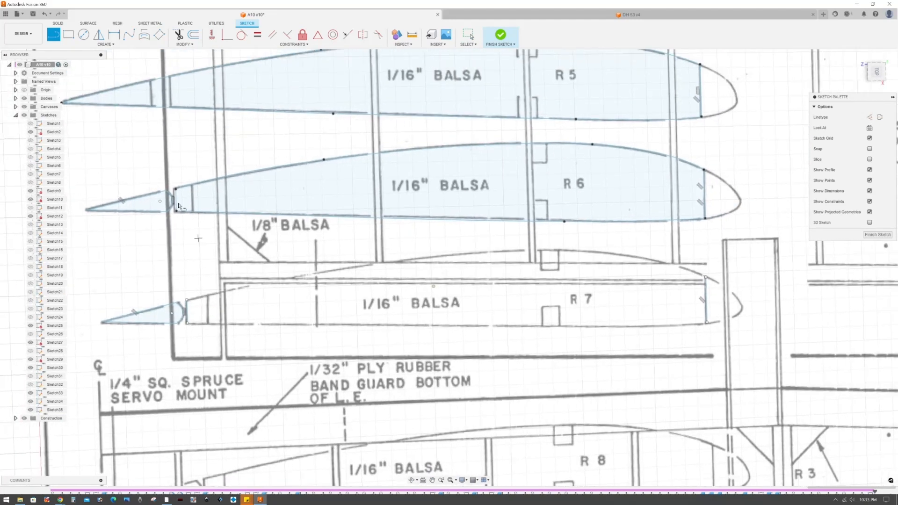
Step: Trace rib R7's upper and lower outlines with fit-point splines and finish the sketch
{"action": "left_click", "coordinate": [129, 34]}
{"action": "left_click", "coordinate": [625, 255]}
{"action": "left_click", "coordinate": [404, 260]}
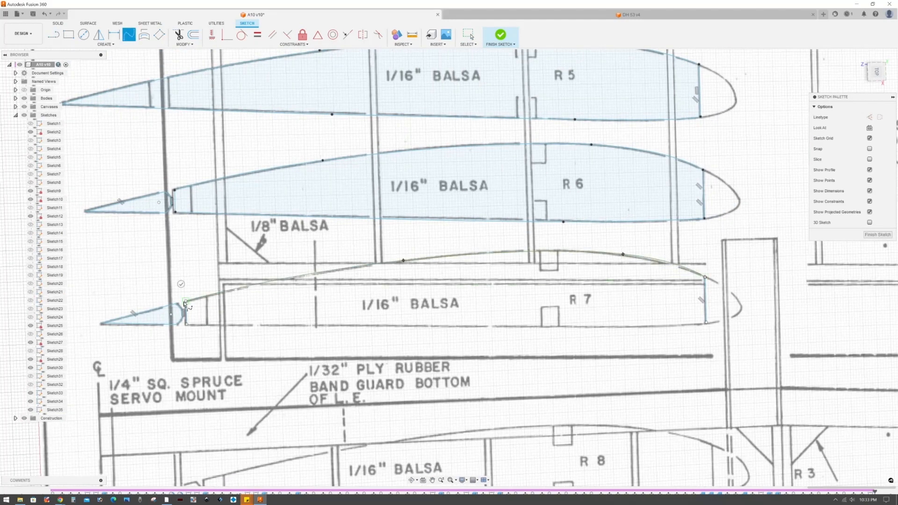
{"action": "left_click", "coordinate": [706, 322]}
{"action": "key", "text": "Return"}
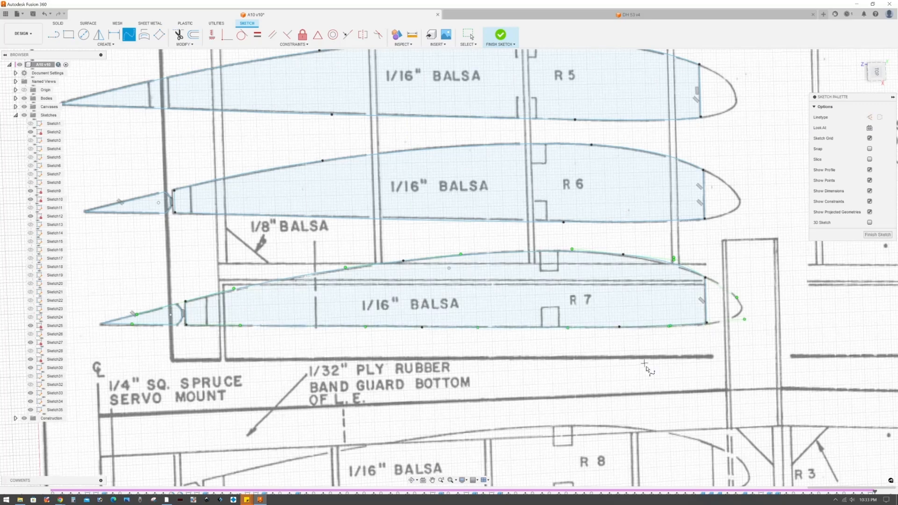
{"action": "scroll", "coordinate": [298, 396], "scroll_direction": "down", "scroll_amount": 2}
{"action": "left_click", "coordinate": [499, 35]}
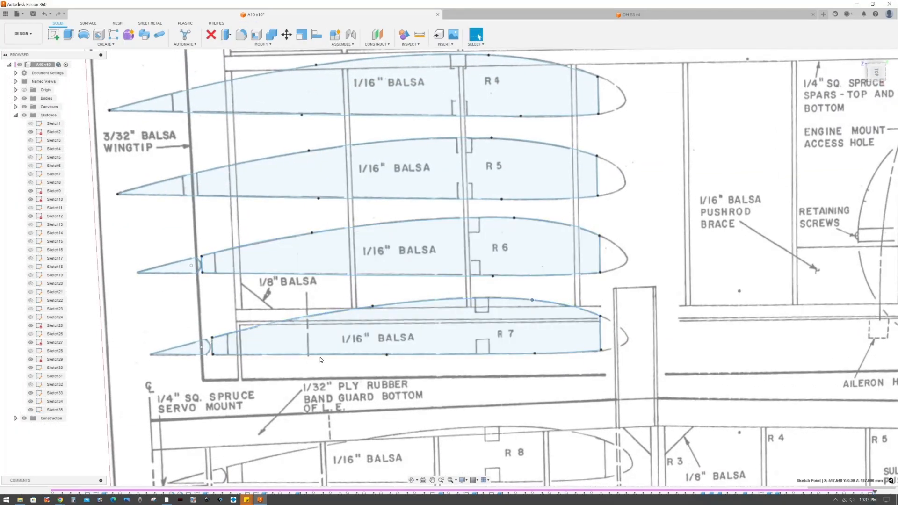
Step: Extrude all profiles of ribs R5, R6 and R7, including the two rear wedge pieces
{"action": "scroll", "coordinate": [320, 359], "scroll_direction": "down", "scroll_amount": 4}
{"action": "left_click_drag", "start_coordinate": [329, 238], "coordinate": [186, 344]}
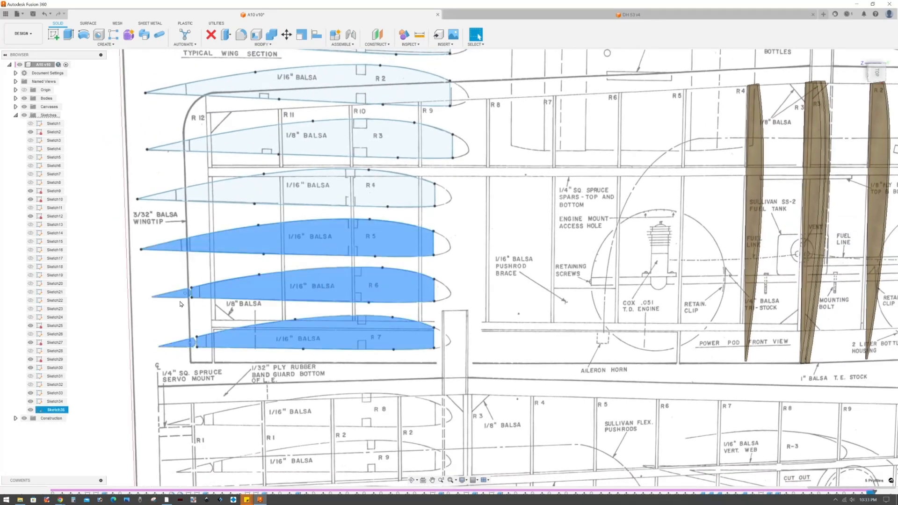
{"action": "key", "text": "e"}
{"action": "key", "text": "Return"}
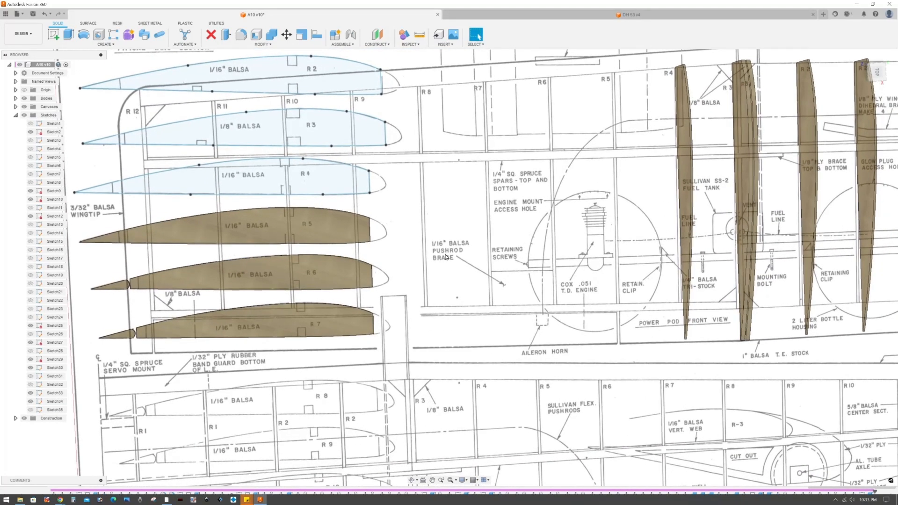
Step: Rotate the R5 rib body 90° and -90° about two axes to stand it upright, and place it at the plan's R5 station
{"action": "key", "text": "m"}
{"action": "left_click", "coordinate": [236, 229]}
{"action": "left_click", "coordinate": [229, 244]}
{"action": "type", "text": "90"}
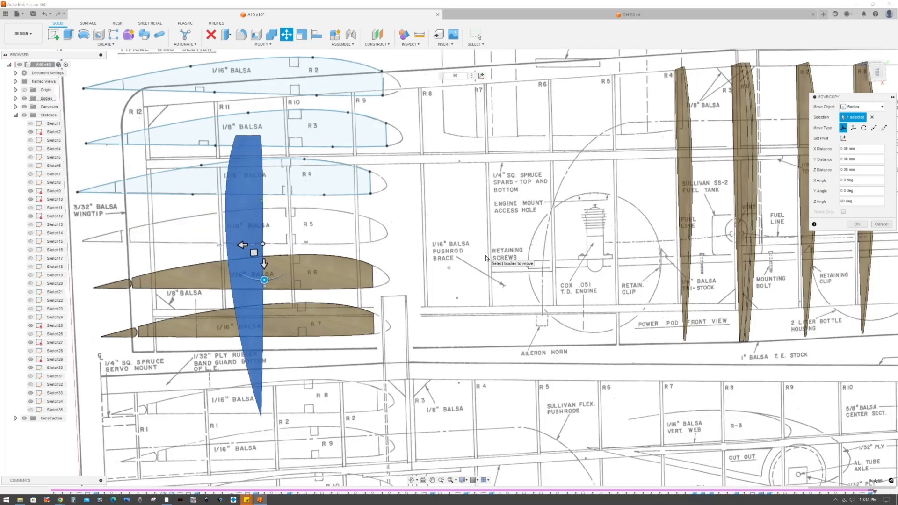
{"action": "left_click", "coordinate": [243, 254]}
{"action": "type", "text": "-90"}
{"action": "left_click_drag", "start_coordinate": [293, 250], "coordinate": [553, 207]}
{"action": "left_click", "coordinate": [856, 224]}
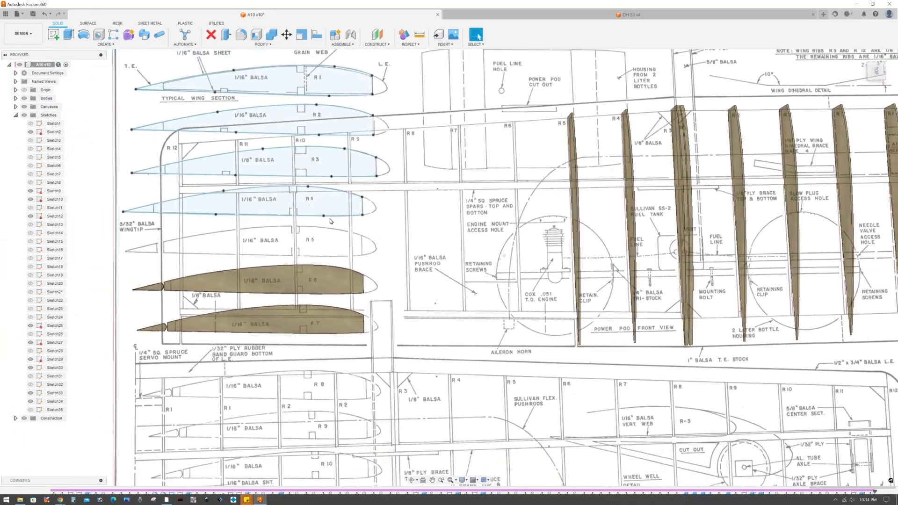
Step: Select both R6 rib bodies for moving and rotate them 90° about Z and -90° about Y
{"action": "right_click", "coordinate": [314, 210]}
{"action": "left_click", "coordinate": [288, 223]}
{"action": "left_click_drag", "start_coordinate": [281, 250], "coordinate": [177, 302]}
{"action": "left_click", "coordinate": [282, 293]}
{"action": "type", "text": "90"}
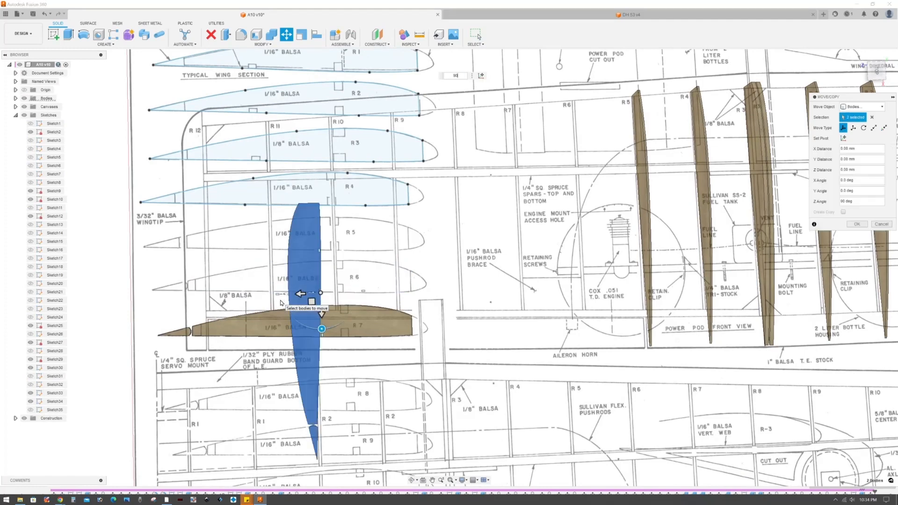
{"action": "middle_click_drag", "start_coordinate": [283, 293], "coordinate": [292, 321], "text": "shift"}
{"action": "left_click", "coordinate": [292, 321]}
{"action": "type", "text": "-90"}
Step: Place the R6 bodies at the plan's R6 station, offset about -81.5 mm in Y and 15 mm in Z
{"action": "left_click_drag", "start_coordinate": [341, 291], "coordinate": [525, 180]}
{"action": "middle_click_drag", "start_coordinate": [525, 180], "coordinate": [483, 206]}
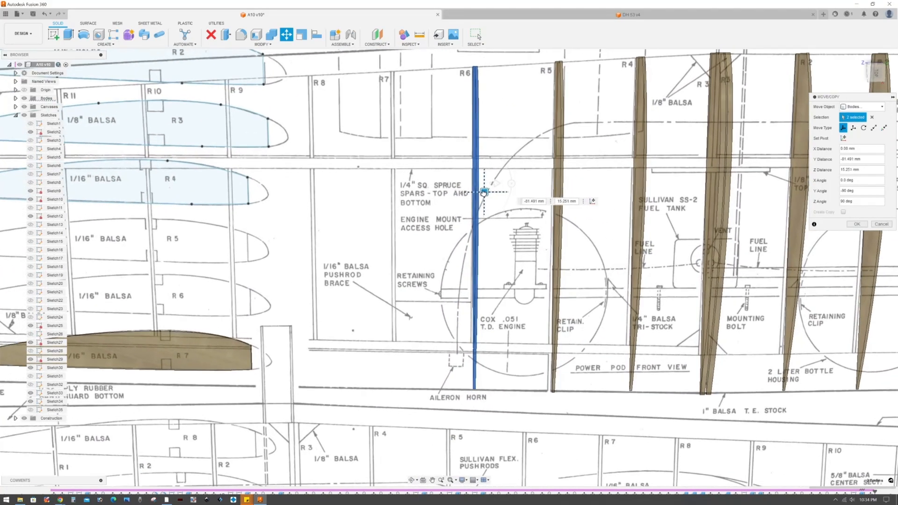
{"action": "left_click_drag", "start_coordinate": [483, 192], "coordinate": [483, 193]}
{"action": "middle_click_drag", "start_coordinate": [482, 193], "coordinate": [524, 233], "text": "shift"}
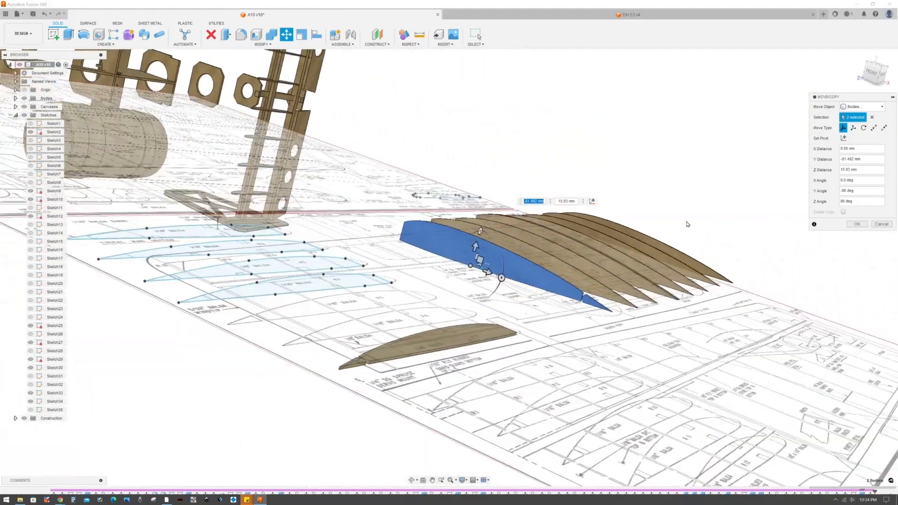
{"action": "left_click", "coordinate": [857, 224]}
Step: Select both R7 rib bodies for moving and rotate them 90° about Z
{"action": "right_click", "coordinate": [322, 229]}
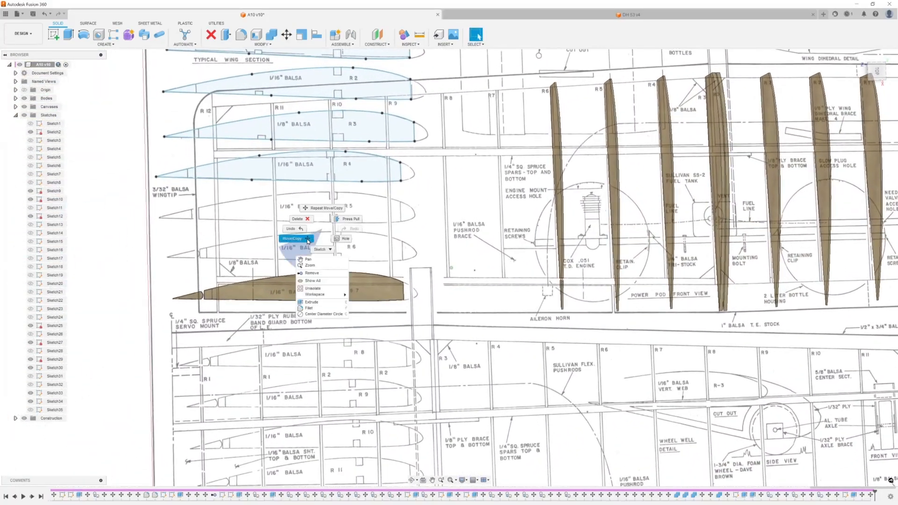
{"action": "left_click", "coordinate": [296, 239]}
{"action": "left_click", "coordinate": [267, 290]}
{"action": "left_click", "coordinate": [190, 296]}
{"action": "left_click", "coordinate": [283, 300]}
{"action": "middle_click_drag", "start_coordinate": [284, 301], "coordinate": [308, 329], "text": "shift"}
{"action": "type", "text": "90"}
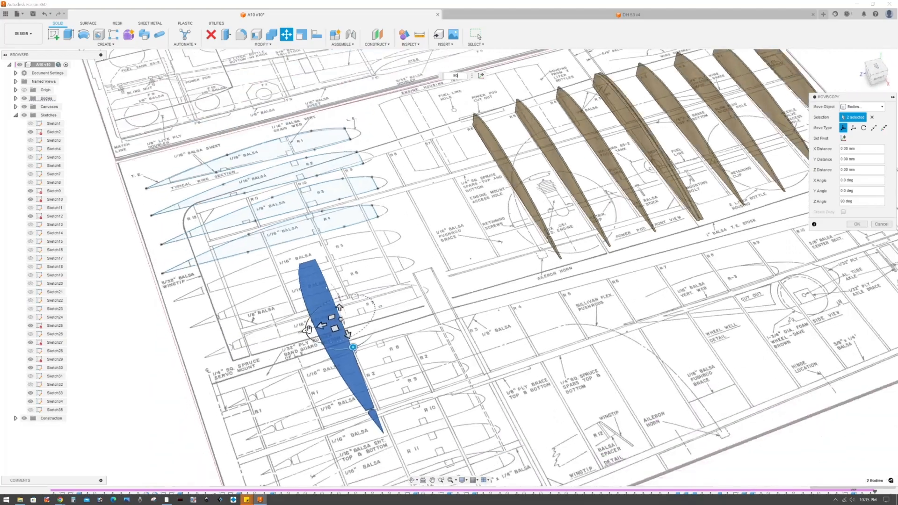
Step: Turn the R7 bodies upright and place them at the R7 station on the wing plan
{"action": "left_click_drag", "start_coordinate": [308, 329], "coordinate": [360, 311]}
{"action": "middle_click_drag", "start_coordinate": [361, 312], "coordinate": [262, 304], "text": "shift"}
{"action": "scroll", "coordinate": [262, 304], "scroll_direction": "up", "scroll_amount": 2}
{"action": "left_click_drag", "start_coordinate": [245, 311], "coordinate": [448, 157]}
{"action": "middle_click_drag", "start_coordinate": [470, 159], "coordinate": [486, 126]}
{"action": "left_click", "coordinate": [856, 224]}
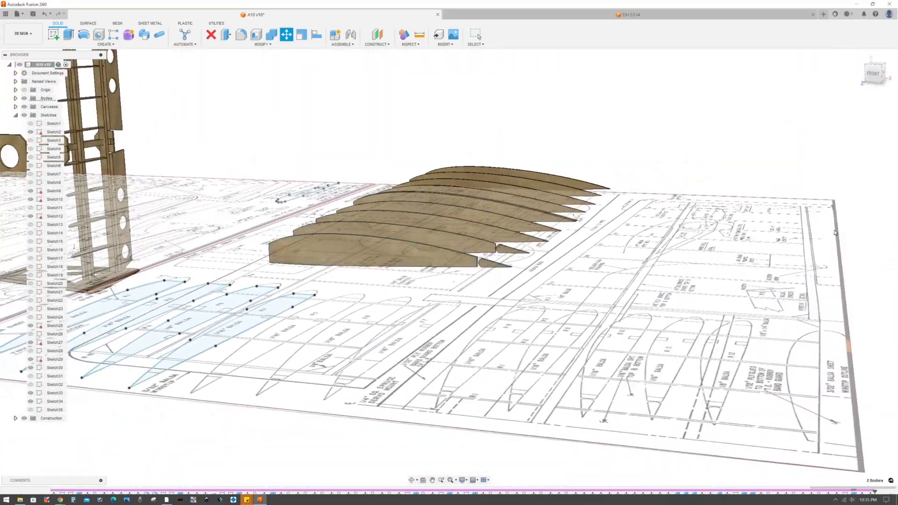
Step: Start a new sketch on the wing plan's plane with the Line tool, for tracing ribs R8 to R12
{"action": "mouse_move", "coordinate": [835, 232]}
{"action": "middle_mouse_down", "text": "shift"}
{"action": "mouse_move", "coordinate": [561, 262]}
{"action": "mouse_move", "coordinate": [314, 215]}
{"action": "middle_mouse_up", "text": "shift"}
{"action": "left_click", "coordinate": [30, 367]}
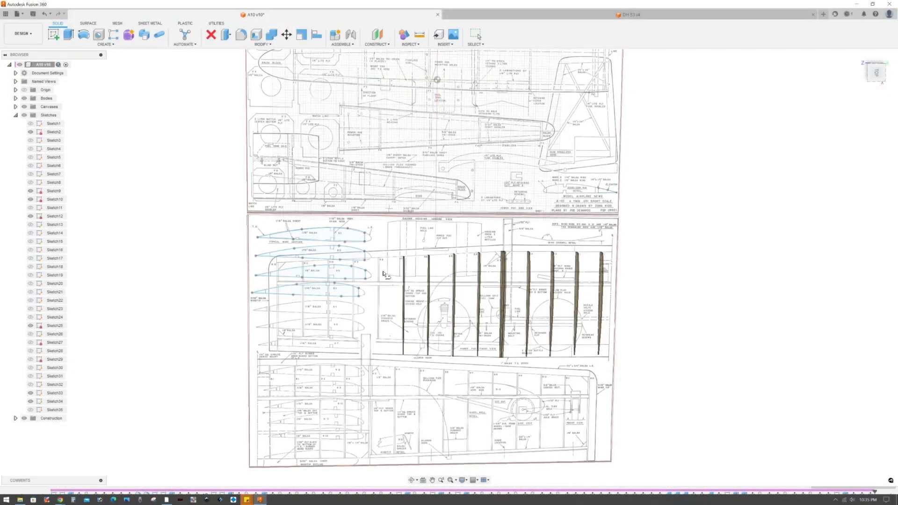
{"action": "left_click", "coordinate": [383, 274]}
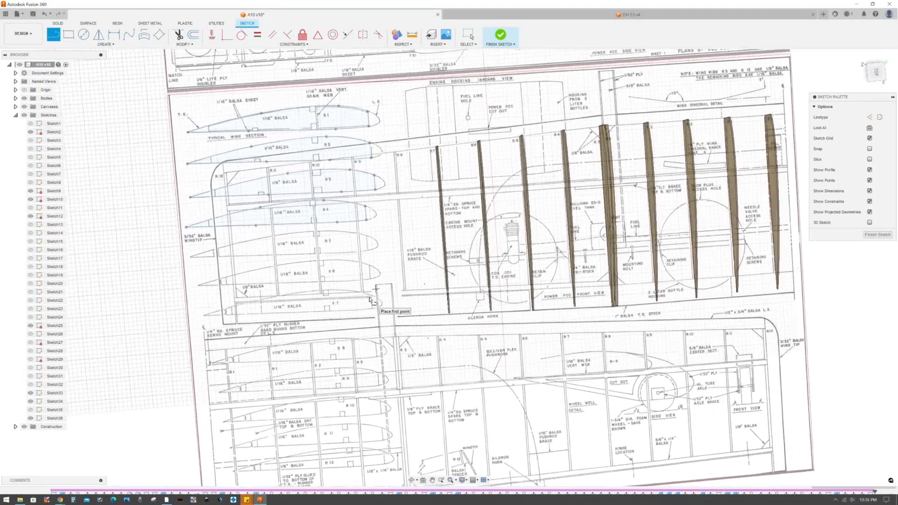
{"action": "scroll", "coordinate": [294, 197], "scroll_direction": "up", "scroll_amount": 4}
{"action": "middle_click_drag", "start_coordinate": [353, 375], "coordinate": [329, 249]}
{"action": "scroll", "coordinate": [329, 249], "scroll_direction": "up", "scroll_amount": 6}
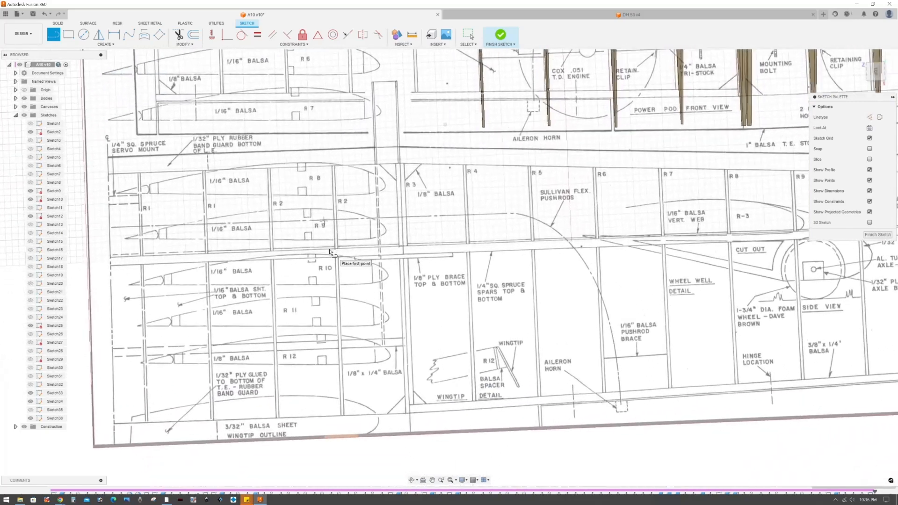
Step: Draw the vertical front edge lines across ribs R8 to R11 where the plan marks the leading-edge joint
{"action": "scroll", "coordinate": [403, 216], "scroll_direction": "up", "scroll_amount": 1}
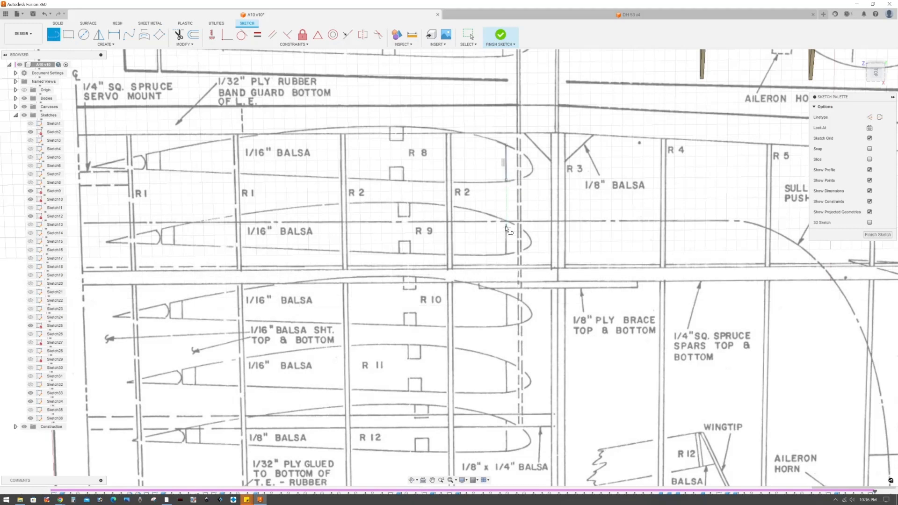
{"action": "left_click", "coordinate": [506, 294]}
{"action": "double_click", "coordinate": [507, 326]}
{"action": "scroll", "coordinate": [505, 361], "scroll_direction": "up", "scroll_amount": 1}
{"action": "middle_click_drag", "start_coordinate": [504, 361], "coordinate": [507, 314]}
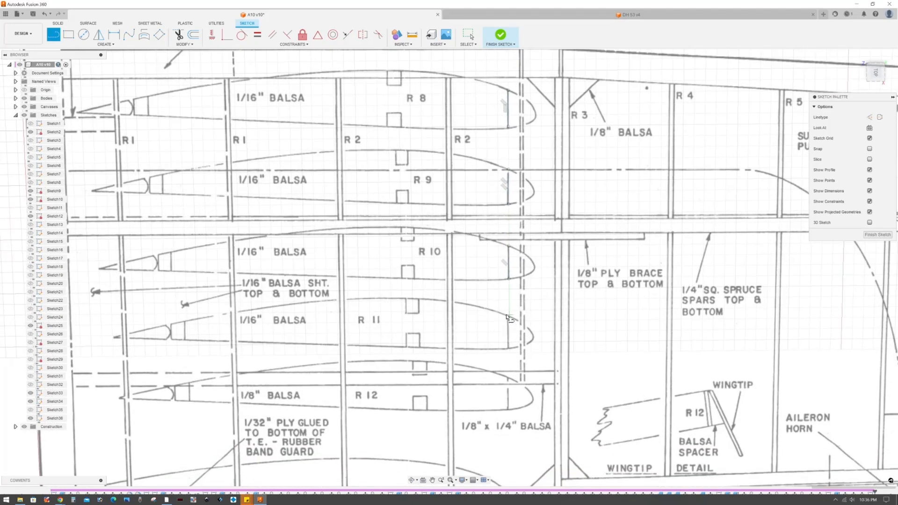
{"action": "double_click", "coordinate": [508, 349]}
Step: Draw the vertical rear edge lines of the main rib sections on R8 to R11, just ahead of the trailing-edge wedges
{"action": "scroll", "coordinate": [248, 209], "scroll_direction": "down", "scroll_amount": 2}
{"action": "middle_click_drag", "start_coordinate": [197, 194], "coordinate": [313, 224]}
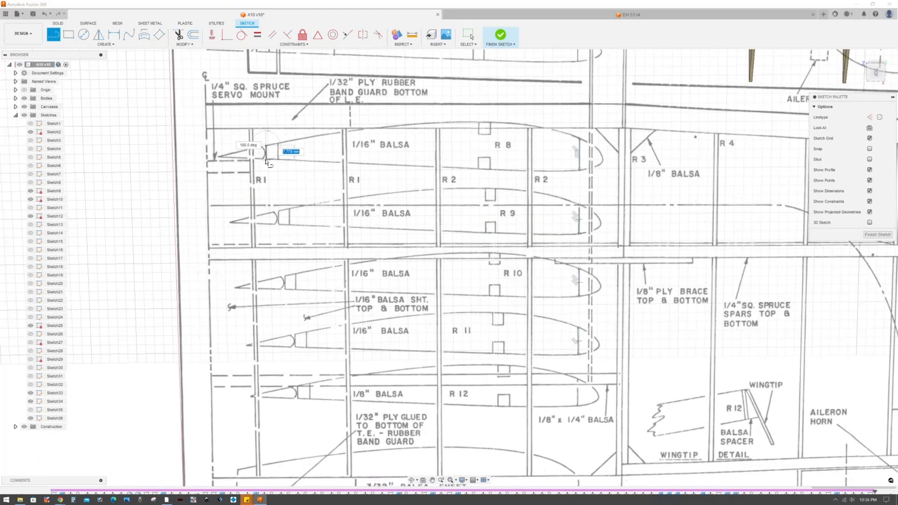
{"action": "double_click", "coordinate": [266, 162]}
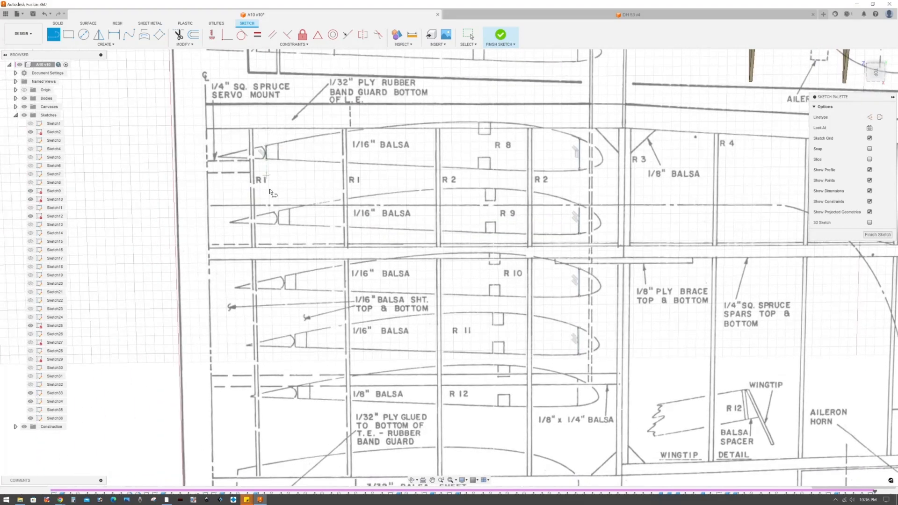
{"action": "double_click", "coordinate": [280, 227]}
{"action": "middle_click_drag", "start_coordinate": [295, 342], "coordinate": [284, 259]}
{"action": "scroll", "coordinate": [285, 258], "scroll_direction": "up", "scroll_amount": 4}
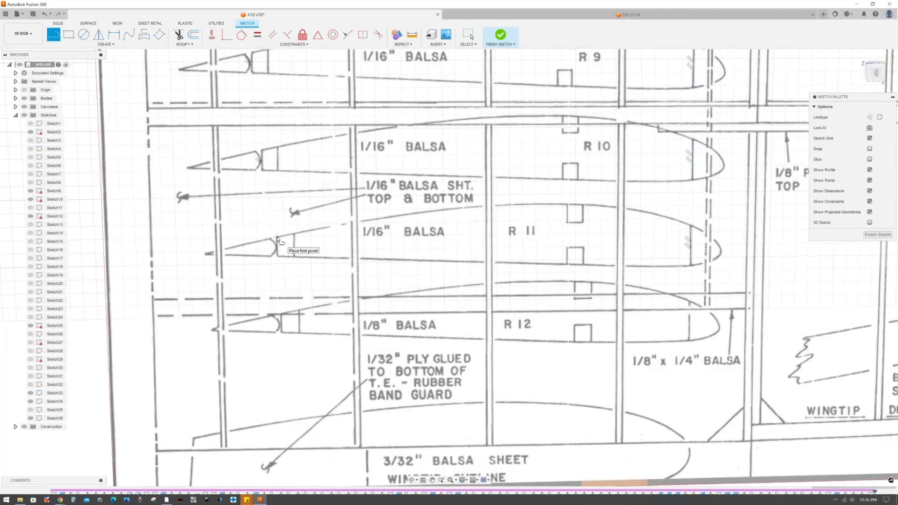
{"action": "double_click", "coordinate": [277, 256]}
Step: Trace the upper and lower contours of rib R8 with fit-point splines between its front and rear edge lines
{"action": "scroll", "coordinate": [292, 237], "scroll_direction": "down", "scroll_amount": 2}
{"action": "middle_click_drag", "start_coordinate": [306, 182], "coordinate": [282, 272]}
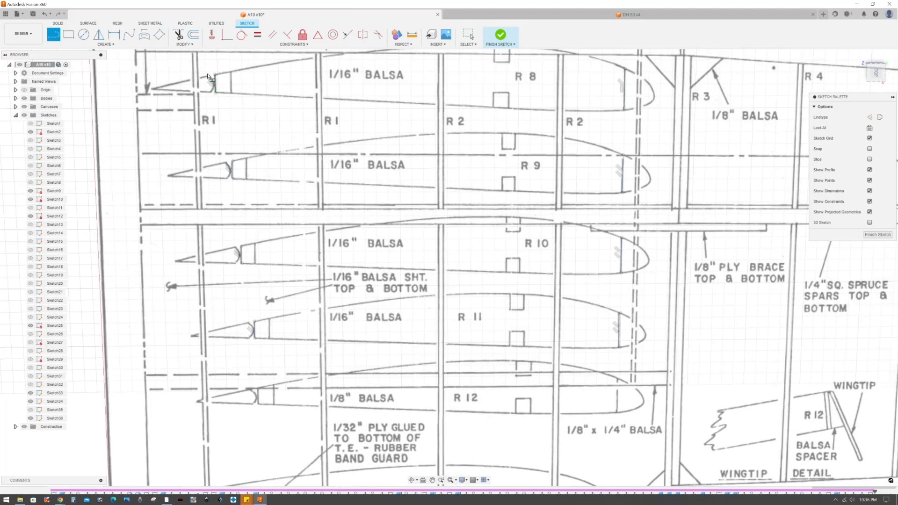
{"action": "left_click", "coordinate": [129, 34]}
{"action": "scroll", "coordinate": [584, 133], "scroll_direction": "down", "scroll_amount": 1}
{"action": "middle_click_drag", "start_coordinate": [585, 132], "coordinate": [552, 177]}
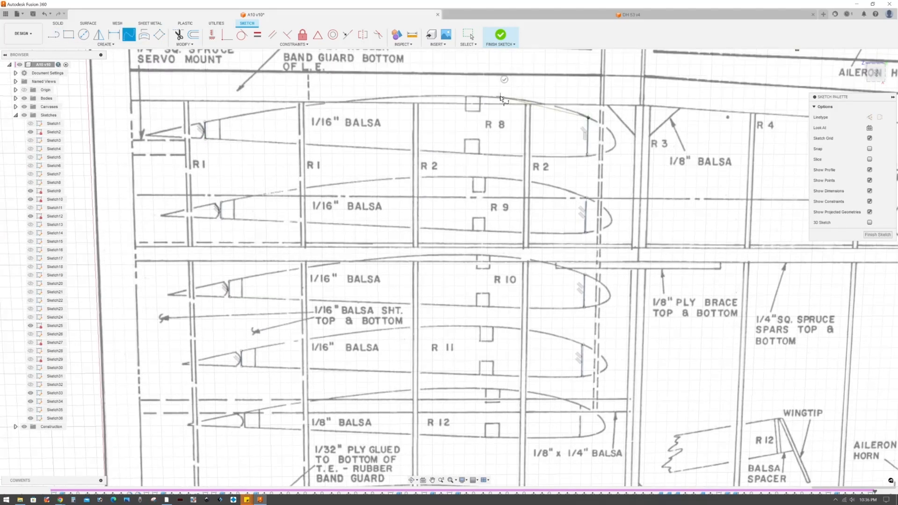
{"action": "left_click", "coordinate": [351, 102]}
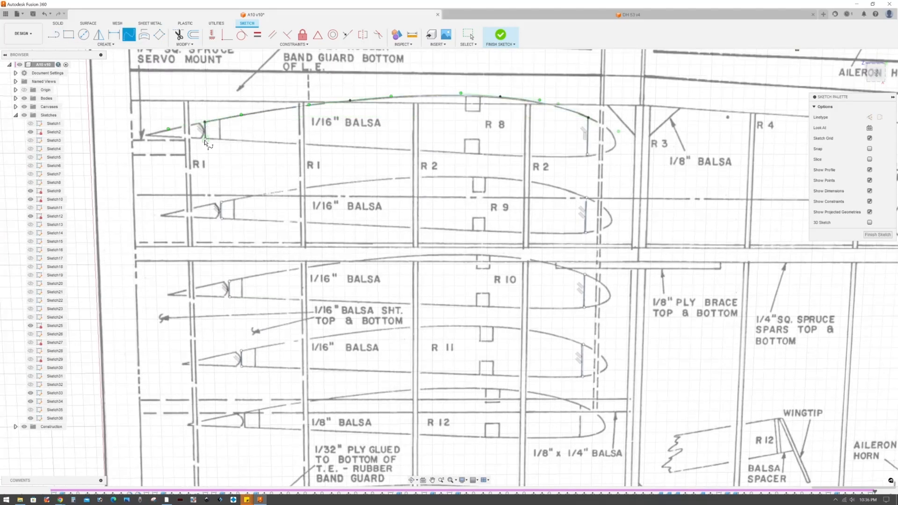
{"action": "double_click", "coordinate": [588, 156]}
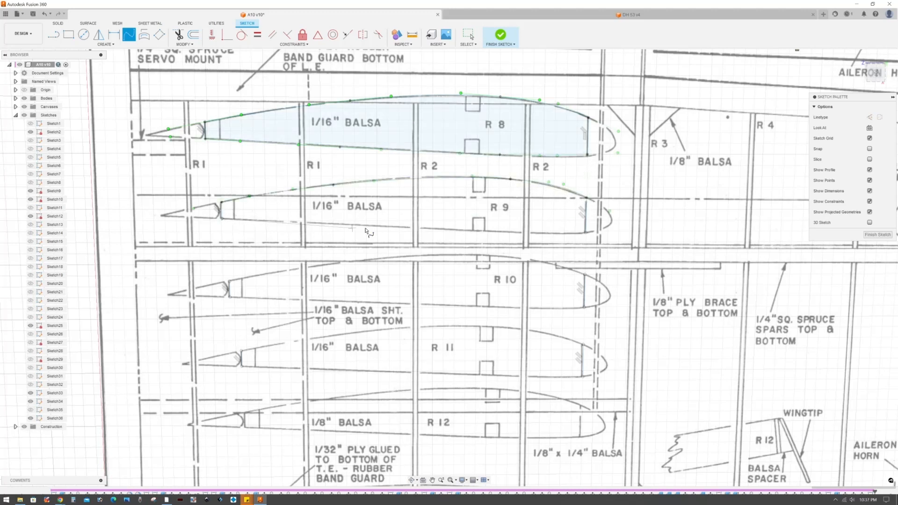
Step: Trace the upper and lower contours of ribs R9, R10 and R11 with splines to close their profiles
{"action": "double_click", "coordinate": [585, 234]}
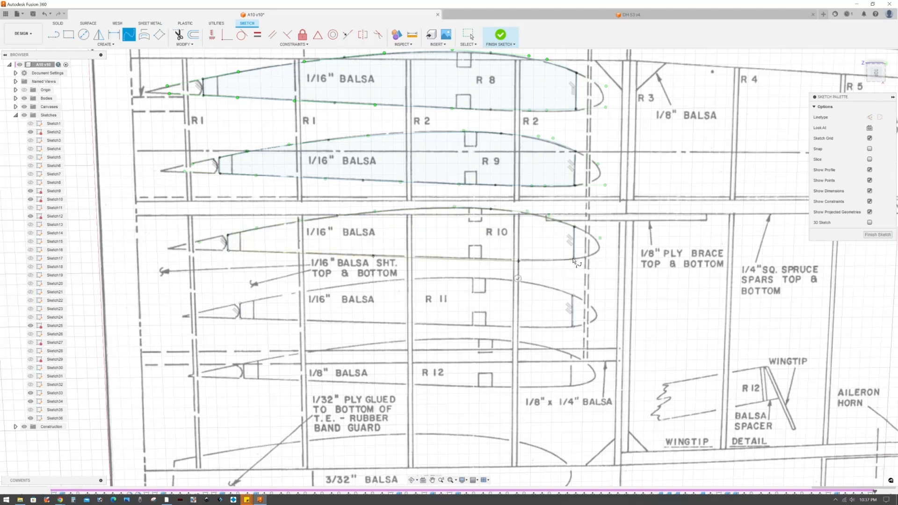
{"action": "scroll", "coordinate": [567, 265], "scroll_direction": "up", "scroll_amount": 2}
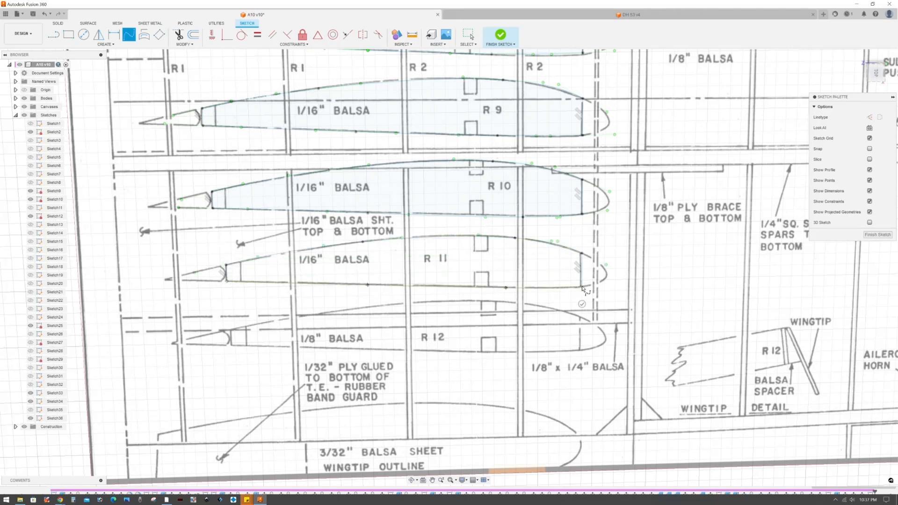
{"action": "middle_click_drag", "start_coordinate": [582, 288], "coordinate": [658, 352]}
Step: Draw an arc along the rounded front of the R9 trailing-edge wedge
{"action": "left_click", "coordinate": [106, 43]}
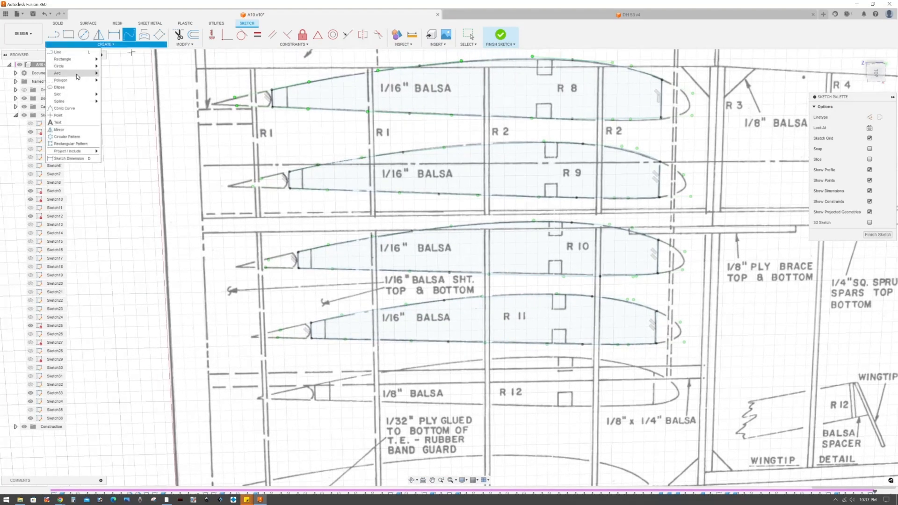
{"action": "mouse_move", "coordinate": [77, 74]}
{"action": "left_click", "coordinate": [112, 80]}
{"action": "scroll", "coordinate": [272, 169], "scroll_direction": "up", "scroll_amount": 2}
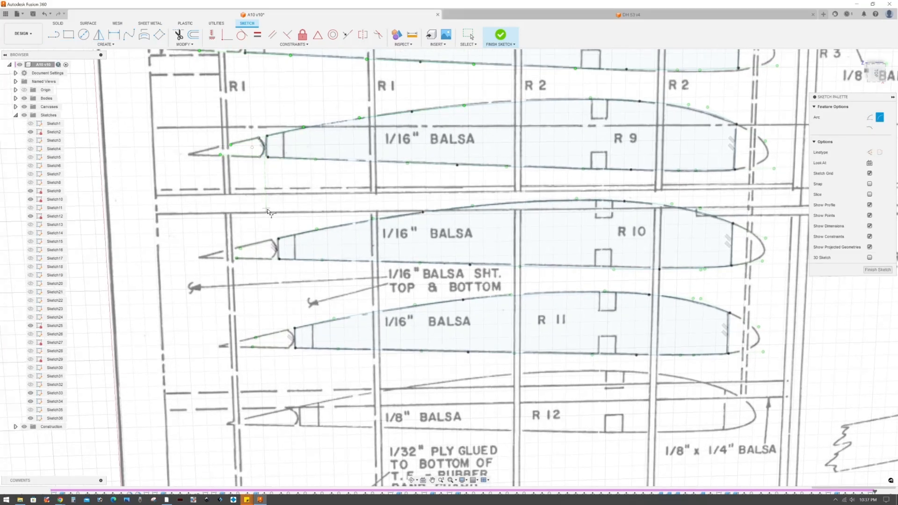
{"action": "scroll", "coordinate": [267, 209], "scroll_direction": "down", "scroll_amount": 1}
Step: Draw the matching arc along the rounded front of the R8 trailing-edge wedge
{"action": "scroll", "coordinate": [237, 108], "scroll_direction": "down", "scroll_amount": 3}
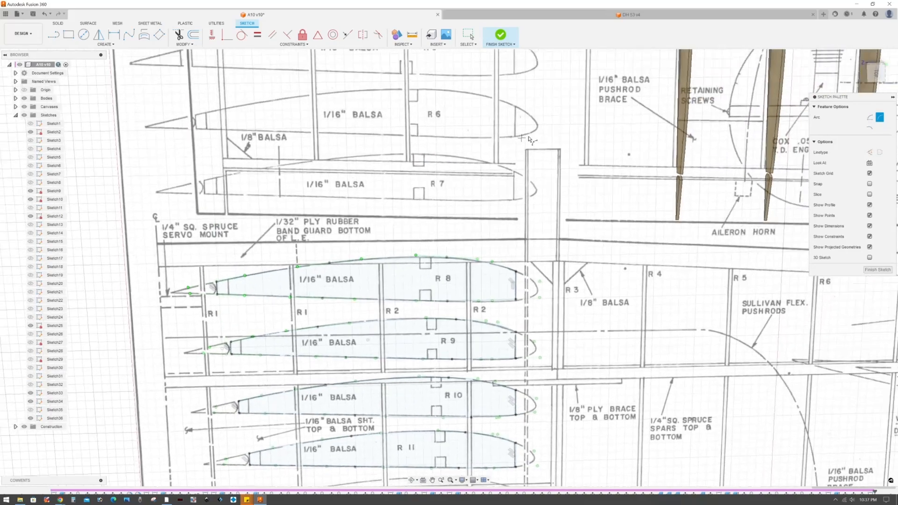
{"action": "scroll", "coordinate": [522, 138], "scroll_direction": "down", "scroll_amount": 2}
{"action": "scroll", "coordinate": [366, 206], "scroll_direction": "up", "scroll_amount": 2}
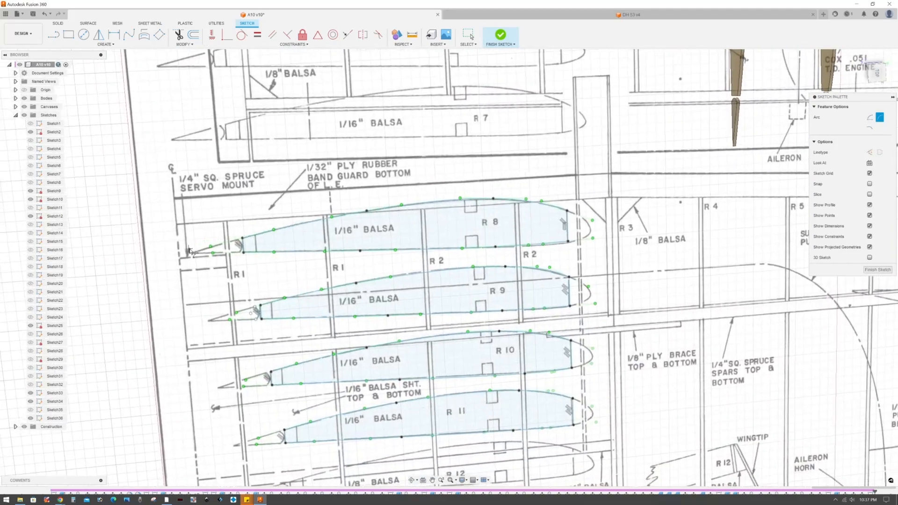
{"action": "scroll", "coordinate": [189, 251], "scroll_direction": "up", "scroll_amount": 3}
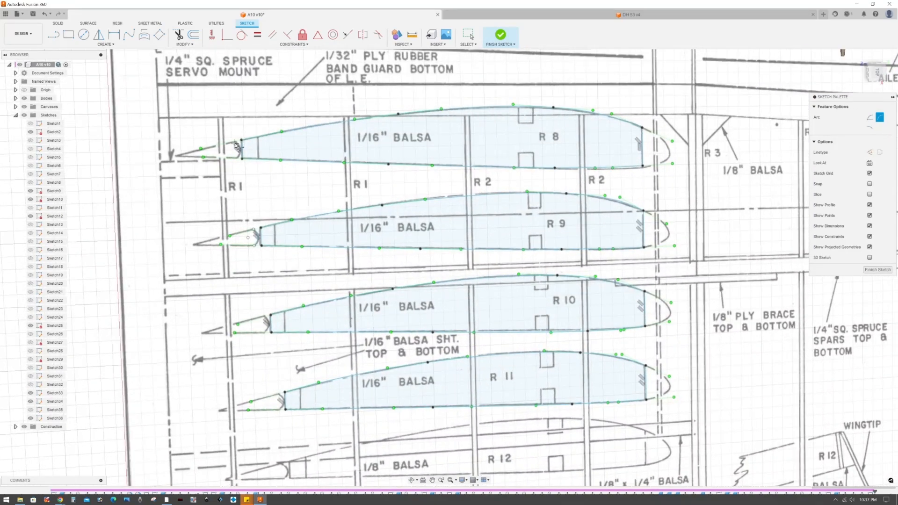
{"action": "scroll", "coordinate": [234, 142], "scroll_direction": "up", "scroll_amount": 3}
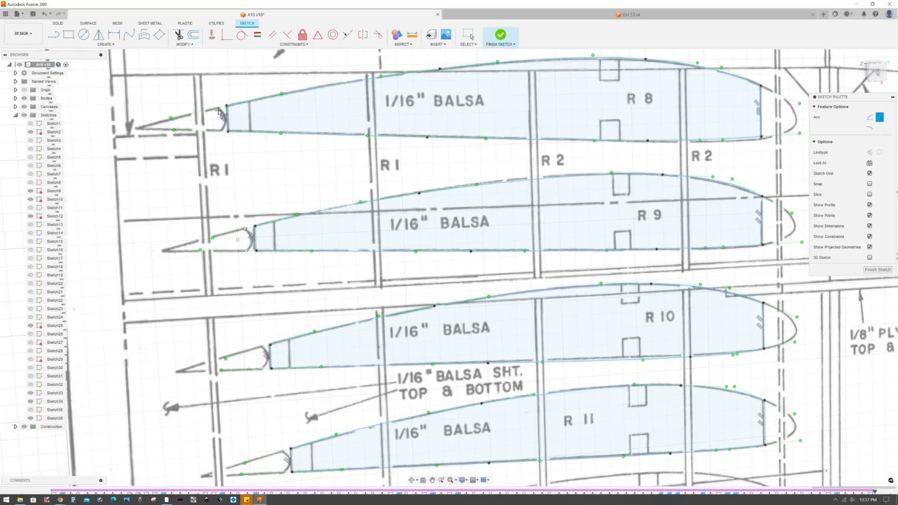
{"action": "scroll", "coordinate": [218, 111], "scroll_direction": "up", "scroll_amount": 3}
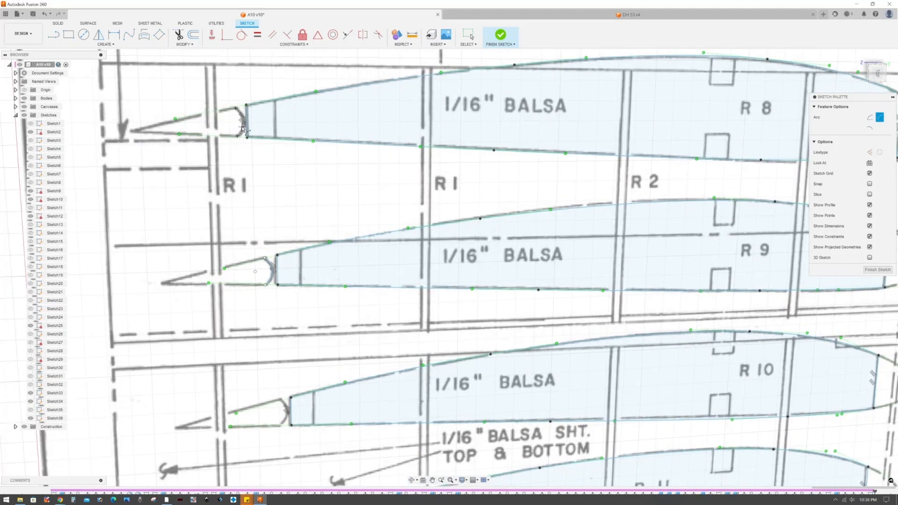
{"action": "scroll", "coordinate": [238, 211], "scroll_direction": "down", "scroll_amount": 3}
{"action": "scroll", "coordinate": [247, 272], "scroll_direction": "up", "scroll_amount": 3}
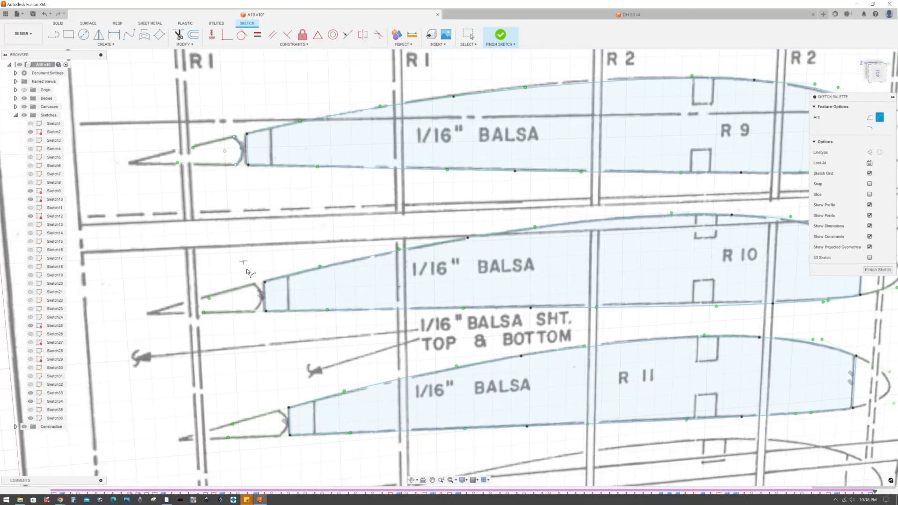
Step: Draw arcs along the rounded fronts of the R10 and R11 trailing-edge wedges
{"action": "left_click", "coordinate": [255, 312]}
{"action": "scroll", "coordinate": [261, 304], "scroll_direction": "down", "scroll_amount": 3}
{"action": "scroll", "coordinate": [253, 332], "scroll_direction": "up", "scroll_amount": 3}
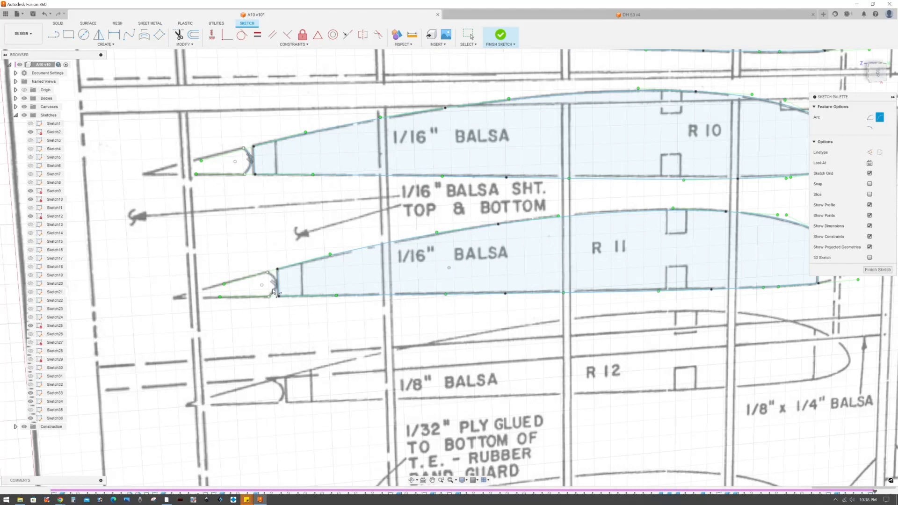
Step: Close the R9, R10 and R11 trailing-edge wedges with straight lines meeting at their tips, and finish the sketch
{"action": "scroll", "coordinate": [273, 288], "scroll_direction": "down", "scroll_amount": 3}
{"action": "scroll", "coordinate": [260, 238], "scroll_direction": "up", "scroll_amount": 3}
{"action": "key", "text": "l"}
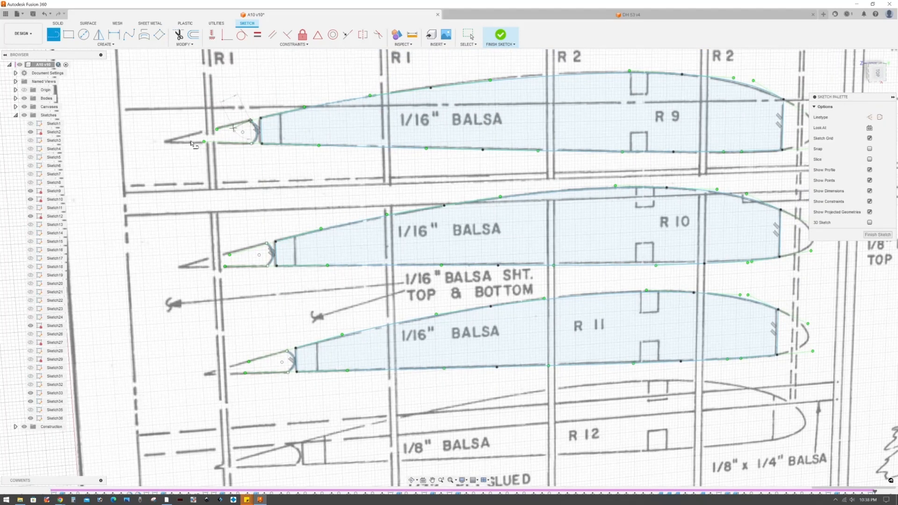
{"action": "left_click", "coordinate": [251, 145]}
{"action": "left_click", "coordinate": [179, 267]}
{"action": "left_click", "coordinate": [268, 266]}
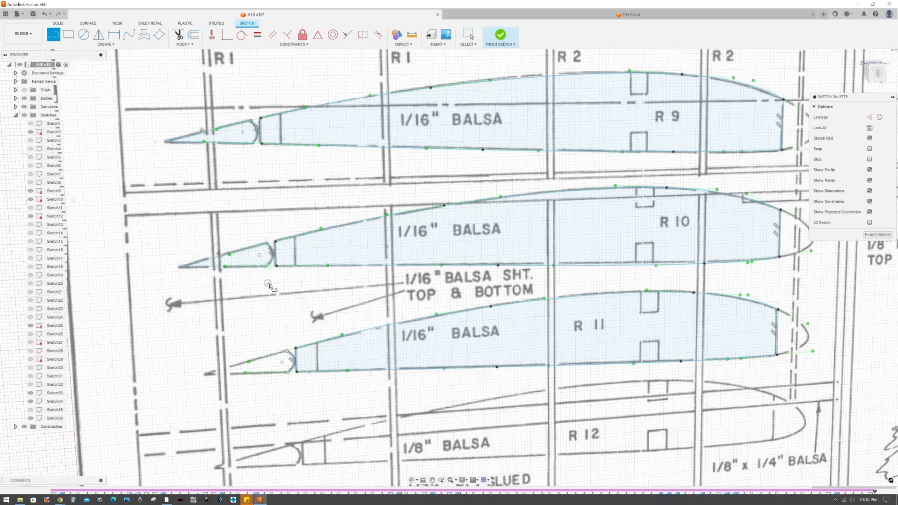
{"action": "left_click", "coordinate": [208, 374]}
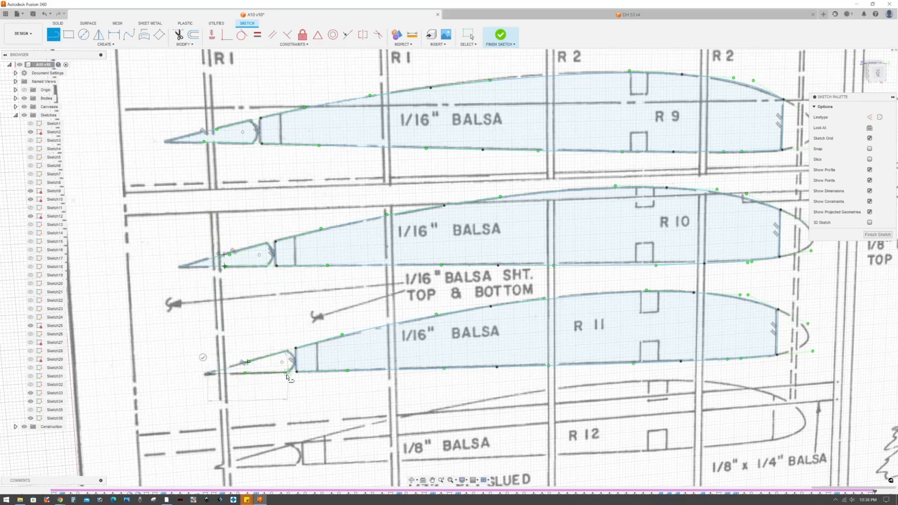
{"action": "left_click", "coordinate": [877, 234]}
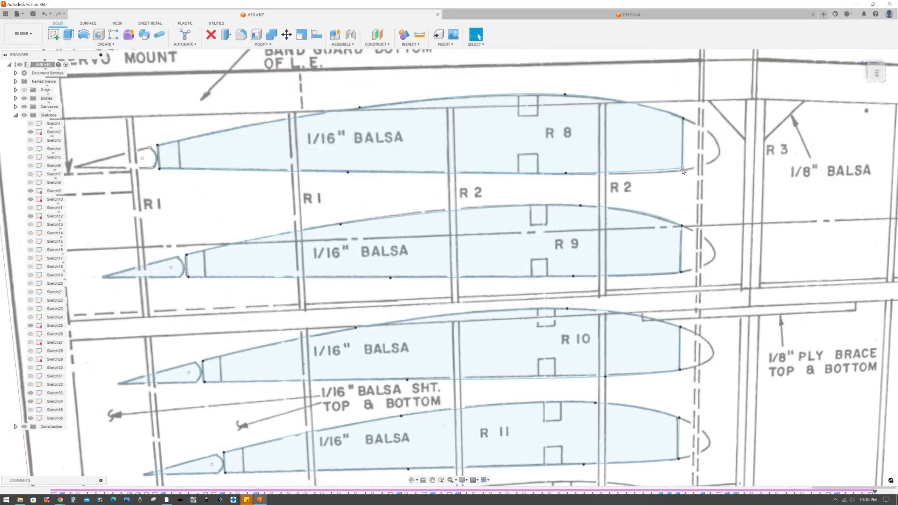
Step: Reopen the rib sketch, close the R8 trailing-edge wedge with two straight lines from its tip, and finish the sketch
{"action": "scroll", "coordinate": [335, 160], "scroll_direction": "down", "scroll_amount": 2}
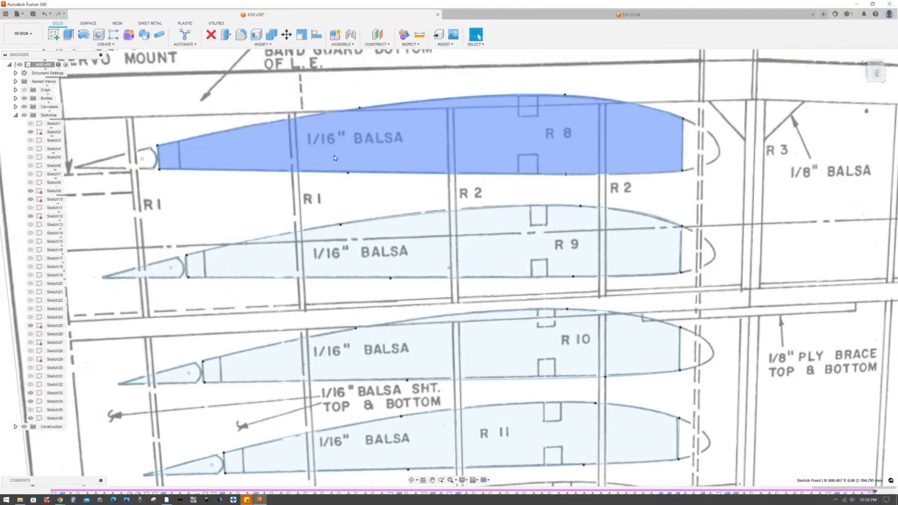
{"action": "key", "text": "l"}
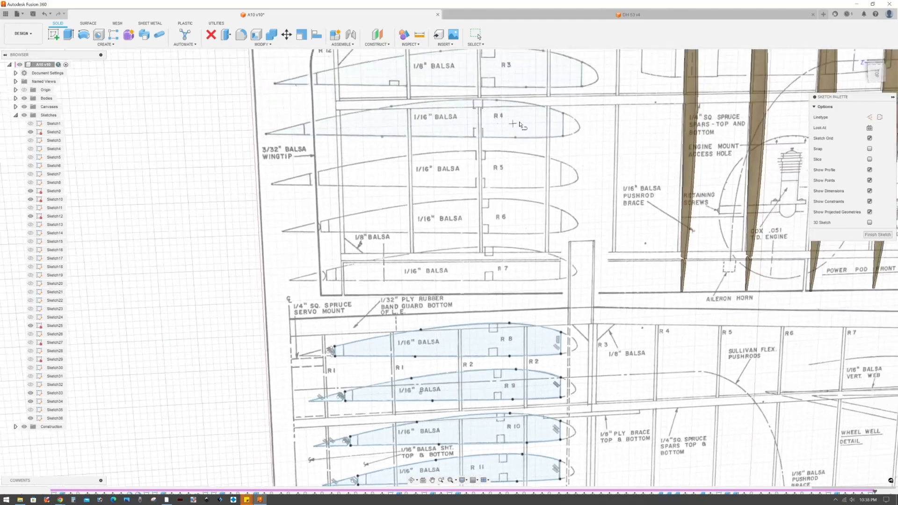
{"action": "scroll", "coordinate": [346, 355], "scroll_direction": "up", "scroll_amount": 4}
{"action": "middle_click_drag", "start_coordinate": [339, 366], "coordinate": [329, 242]}
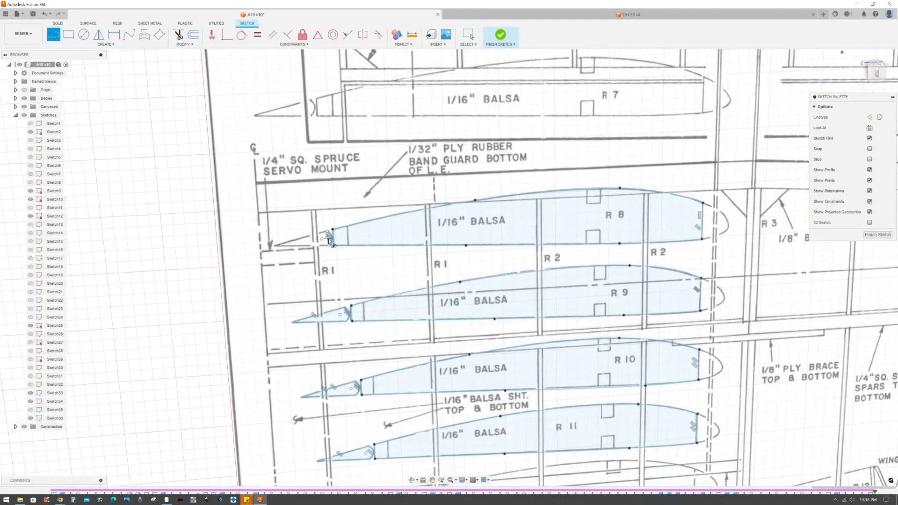
{"action": "left_click", "coordinate": [275, 246]}
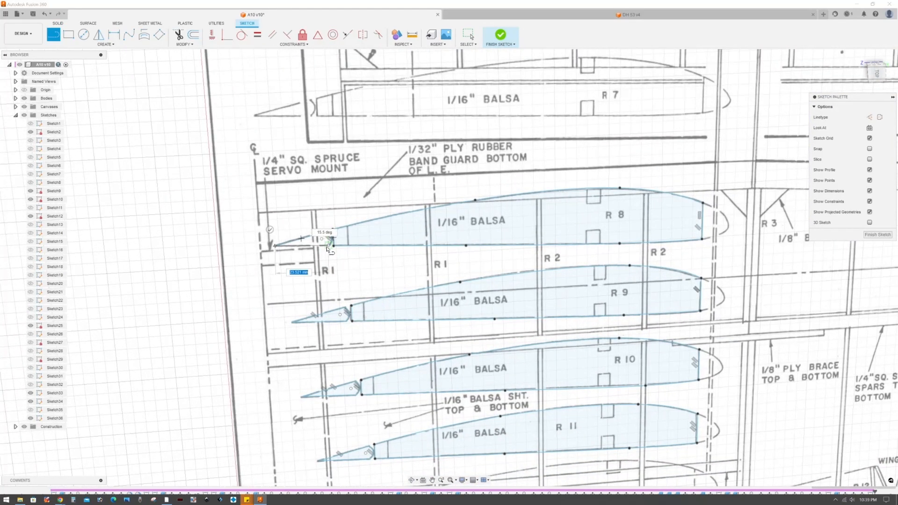
{"action": "left_click", "coordinate": [329, 245]}
{"action": "scroll", "coordinate": [356, 263], "scroll_direction": "down", "scroll_amount": 1}
{"action": "middle_click_drag", "start_coordinate": [357, 263], "coordinate": [341, 257]}
{"action": "left_click", "coordinate": [877, 234]}
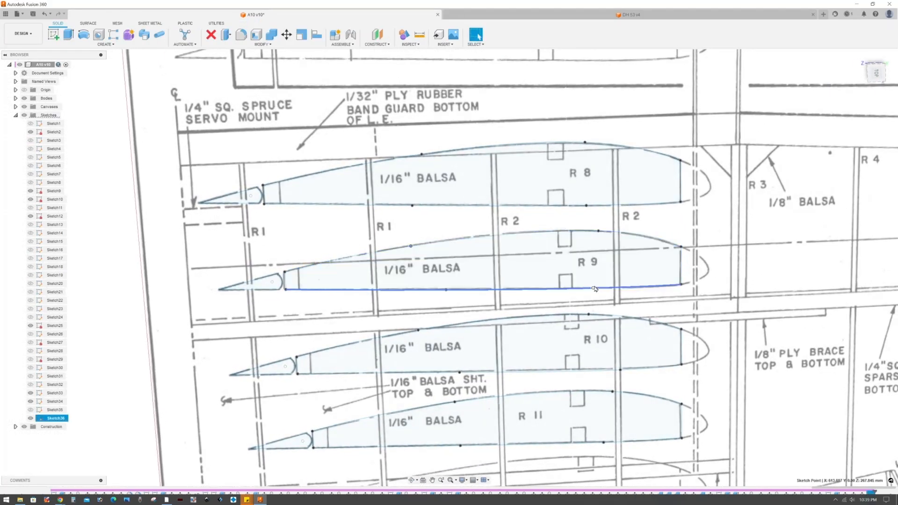
Step: Nudge the fit points on R9's lower spline to follow the plan outline
{"action": "left_click_drag", "start_coordinate": [592, 288], "coordinate": [596, 289]}
{"action": "left_click_drag", "start_coordinate": [447, 290], "coordinate": [444, 288]}
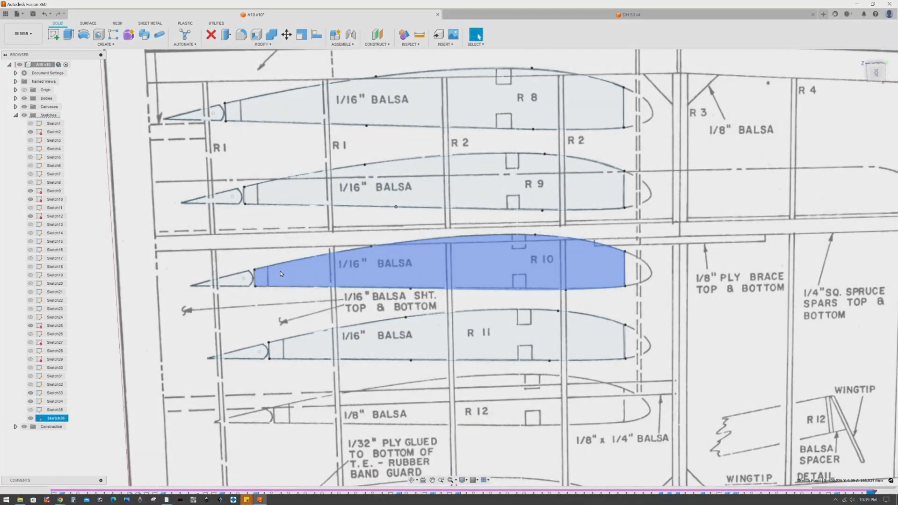
Step: Stand both R8 rib bodies upright with a Z angle of 90° and a Y angle of -90°
{"action": "left_click", "coordinate": [338, 361]}
{"action": "type", "text": "-90"}
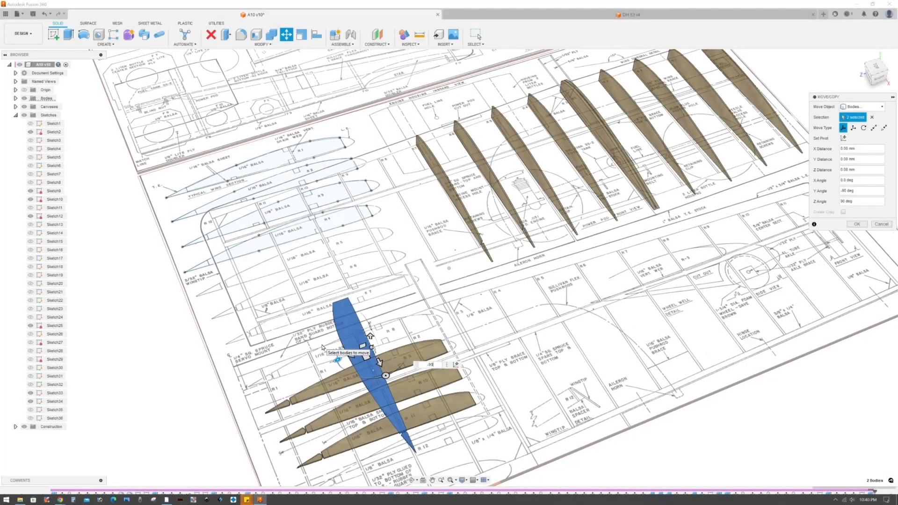
{"action": "middle_click_drag", "start_coordinate": [338, 361], "coordinate": [337, 340], "text": "shift"}
Step: Move the upright R8 bodies to the R8 station on the wing plan and fine-tune their alignment
{"action": "left_click_drag", "start_coordinate": [337, 340], "coordinate": [436, 184]}
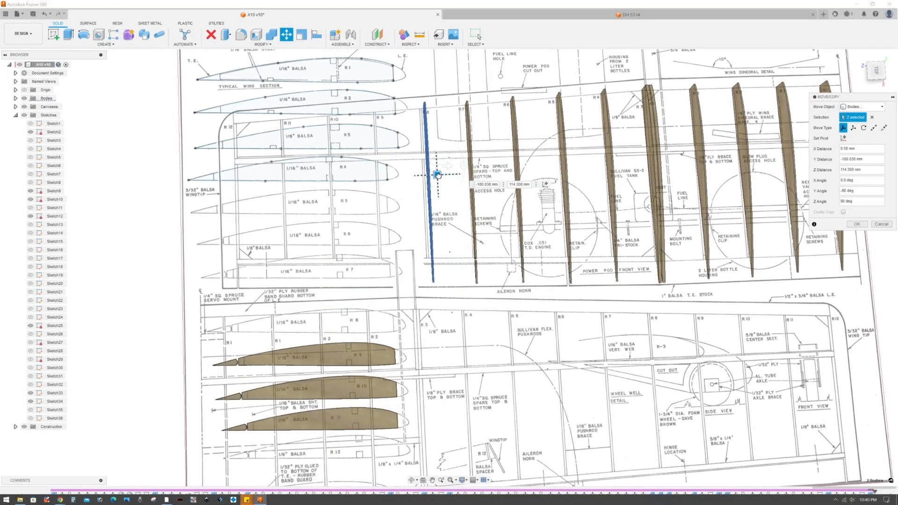
{"action": "scroll", "coordinate": [438, 181], "scroll_direction": "up", "scroll_amount": 3}
{"action": "middle_click_drag", "start_coordinate": [432, 194], "coordinate": [428, 198], "text": "shift"}
{"action": "left_click_drag", "start_coordinate": [428, 199], "coordinate": [425, 200]}
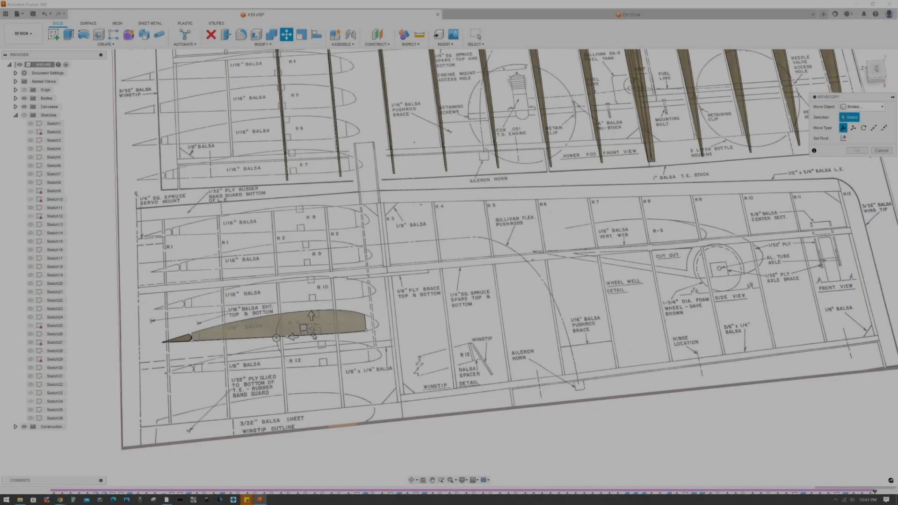
Step: Stand both R11 rib bodies upright with a Z angle of 90° and a Y angle of -90°
{"action": "middle_click_drag", "start_coordinate": [313, 335], "coordinate": [306, 316], "text": "shift"}
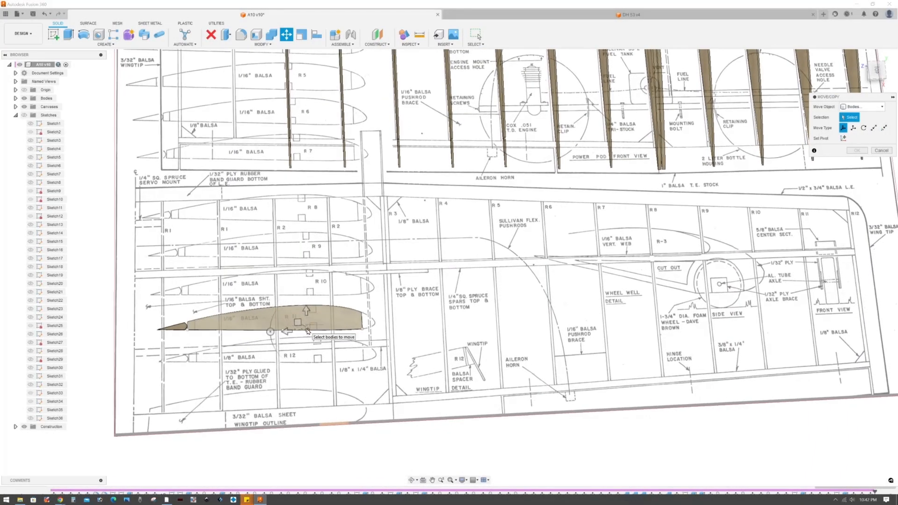
{"action": "left_click", "coordinate": [308, 332]}
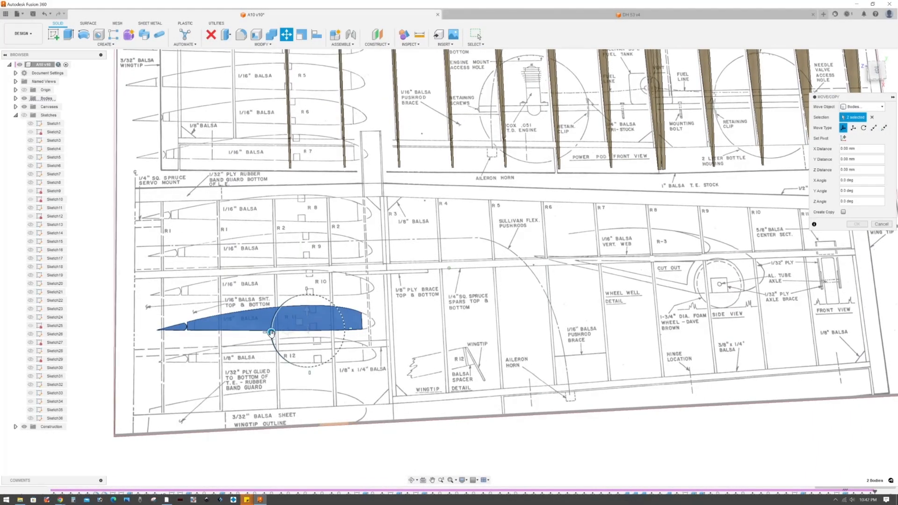
{"action": "type", "text": "-9"}
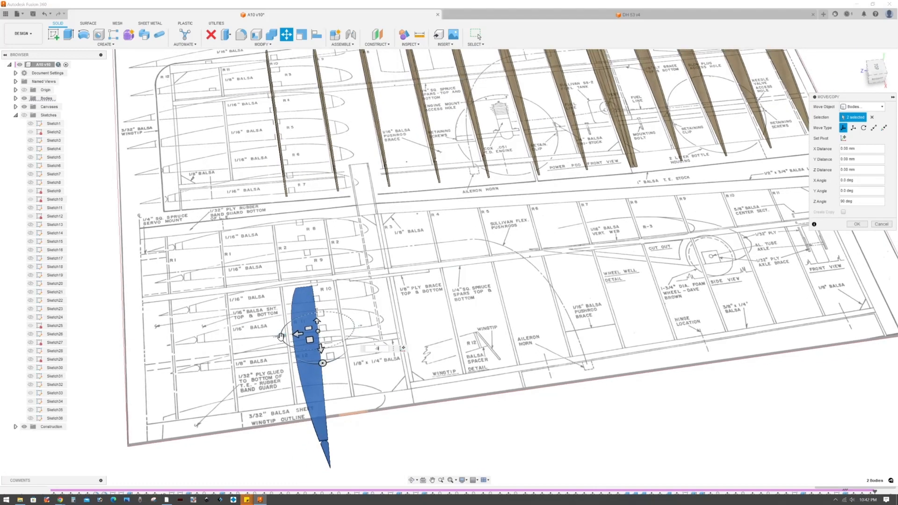
{"action": "type", "text": "0"}
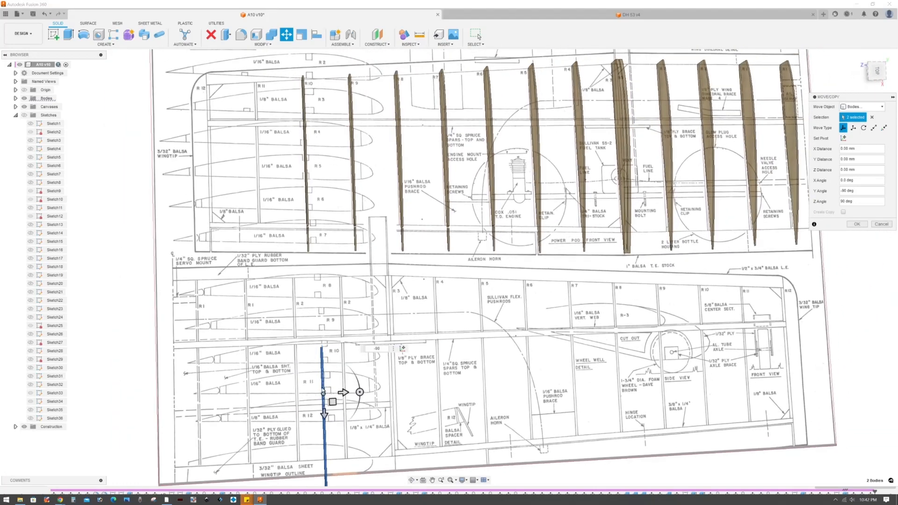
Step: Move the upright R11 bodies to the R11 station on the wing plan and fine-tune their alignment
{"action": "left_click_drag", "start_coordinate": [333, 401], "coordinate": [268, 134]}
{"action": "scroll", "coordinate": [268, 136], "scroll_direction": "up", "scroll_amount": 2}
{"action": "middle_click_drag", "start_coordinate": [267, 135], "coordinate": [265, 176]}
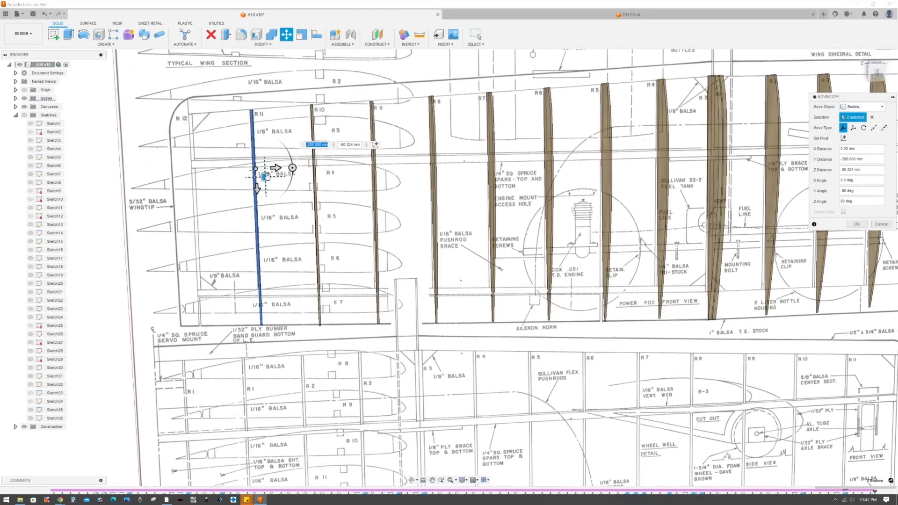
{"action": "left_click_drag", "start_coordinate": [265, 177], "coordinate": [264, 176]}
{"action": "middle_click_drag", "start_coordinate": [266, 176], "coordinate": [146, 227]}
{"action": "scroll", "coordinate": [146, 228], "scroll_direction": "down", "scroll_amount": 1}
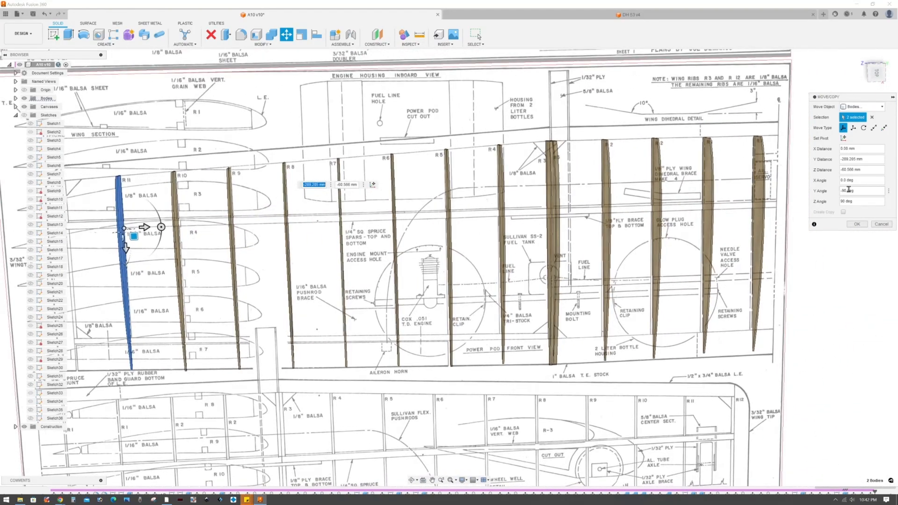
{"action": "left_click", "coordinate": [856, 225]}
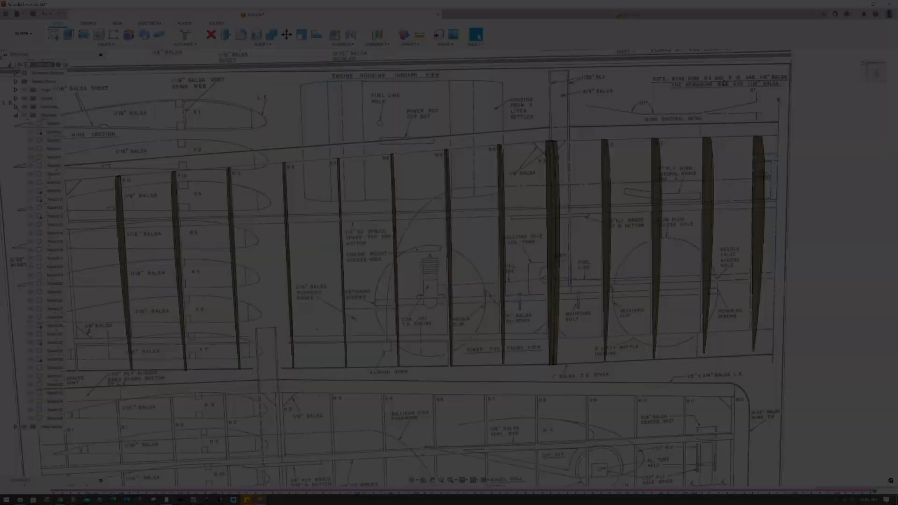
Step: Start a sketch on the R12 rib drawing and draw straight lines across the main section's nose and tail ends
{"action": "scroll", "coordinate": [375, 380], "scroll_direction": "down", "scroll_amount": 1}
{"action": "middle_click_drag", "start_coordinate": [375, 381], "coordinate": [527, 179]}
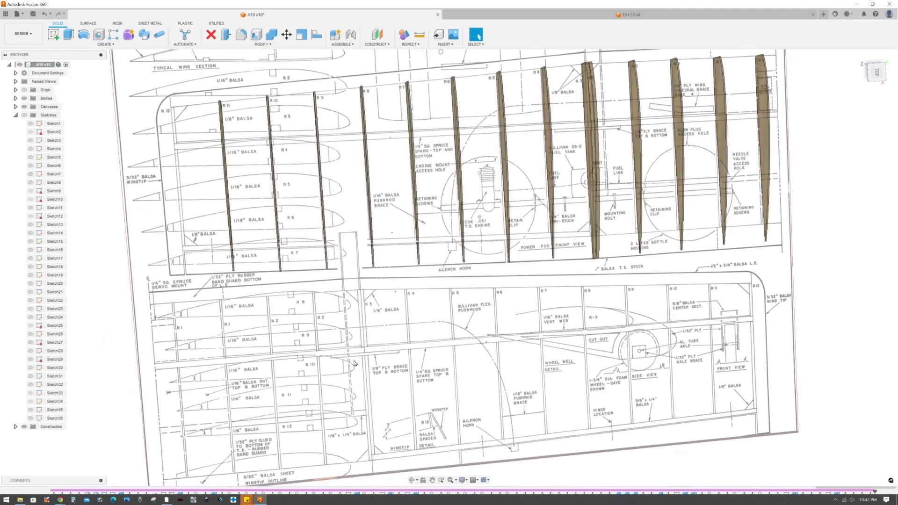
{"action": "scroll", "coordinate": [406, 381], "scroll_direction": "up", "scroll_amount": 3}
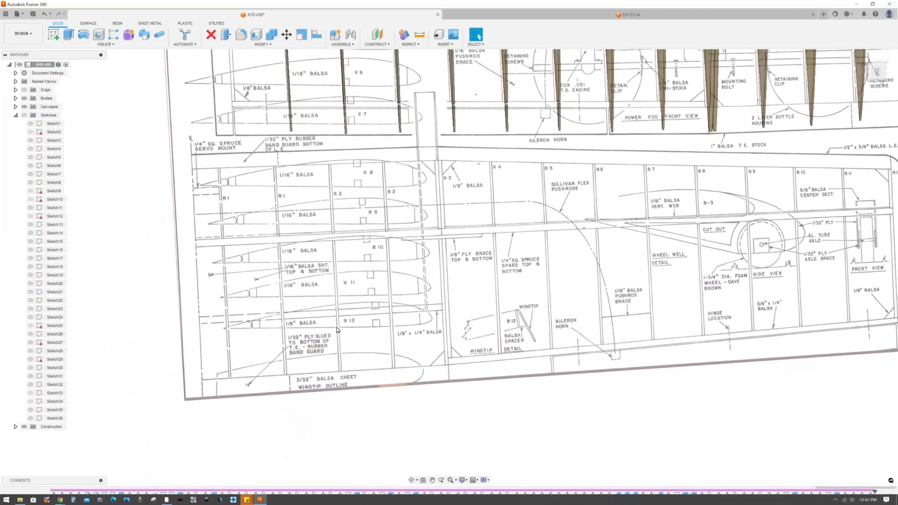
{"action": "scroll", "coordinate": [342, 303], "scroll_direction": "up", "scroll_amount": 1}
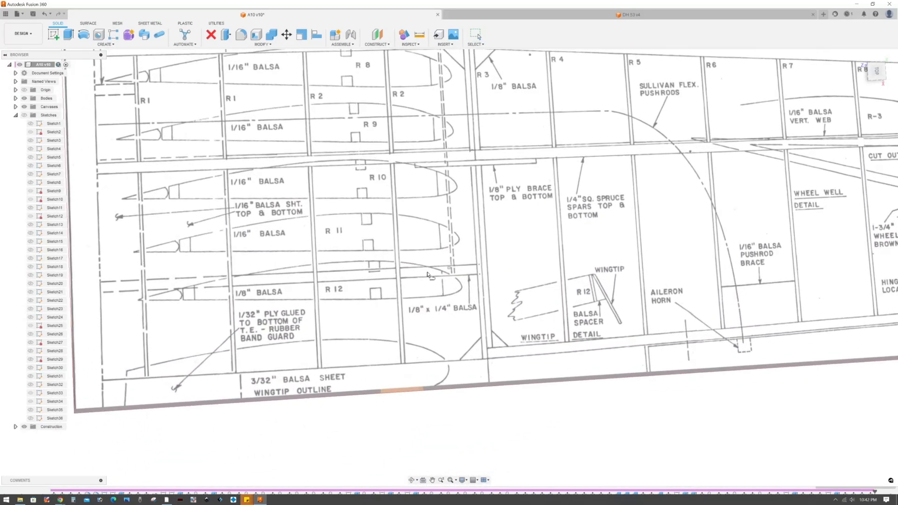
{"action": "left_click", "coordinate": [428, 276]}
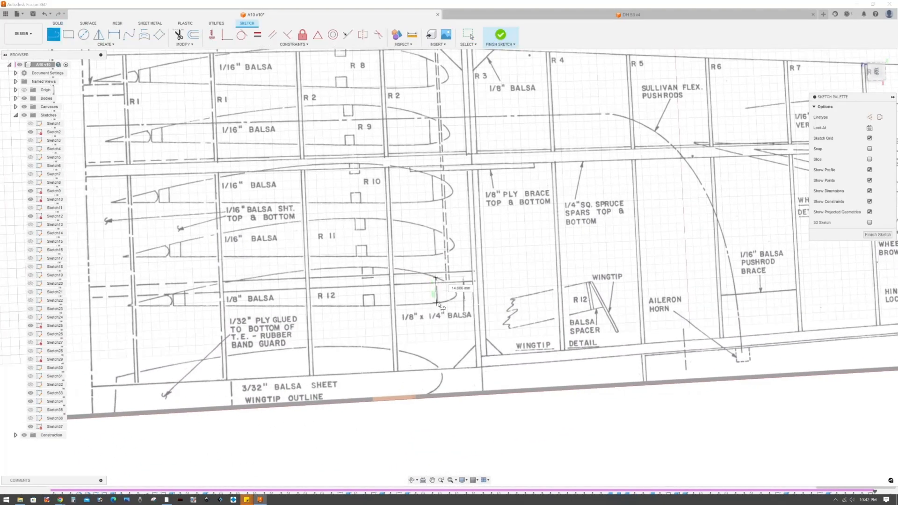
{"action": "scroll", "coordinate": [164, 309], "scroll_direction": "up", "scroll_amount": 4}
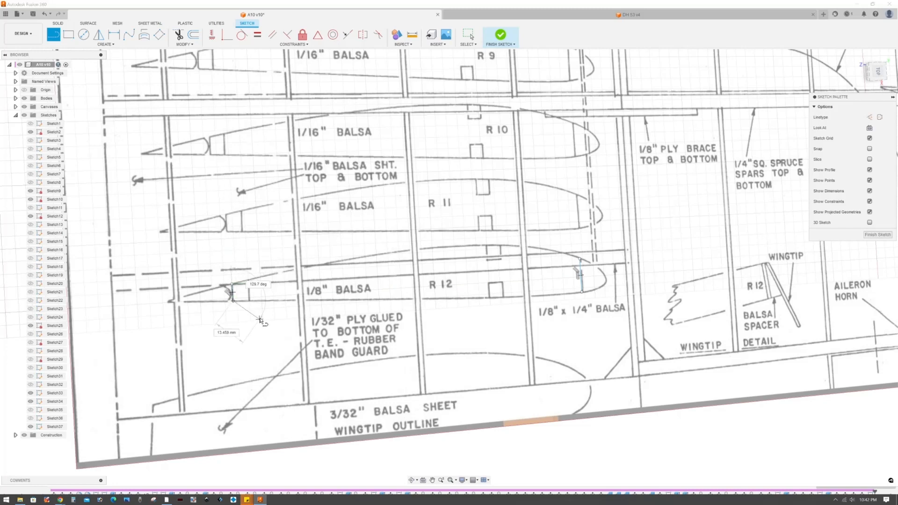
{"action": "key", "text": "Escape"}
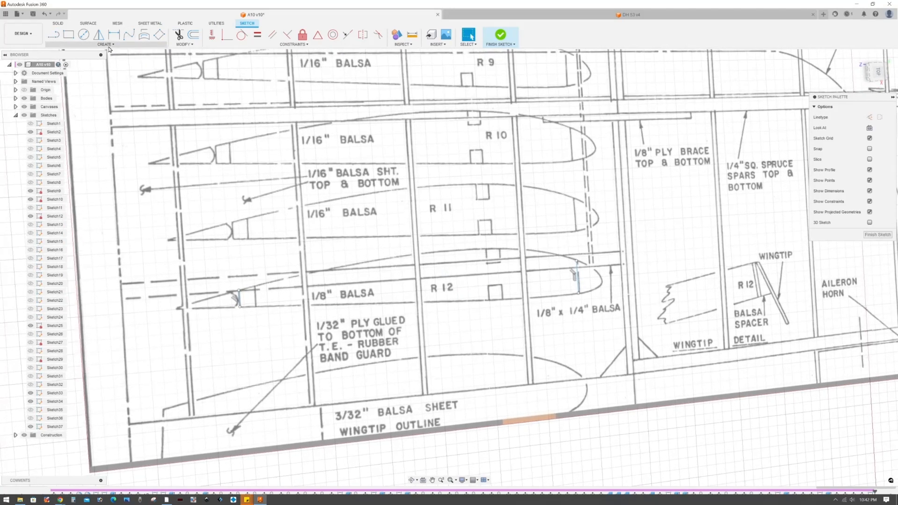
Step: Draw the arc on R12's rounded trailing-edge piece and close the wedge with straight lines meeting at its tip
{"action": "left_click", "coordinate": [106, 44]}
{"action": "mouse_move", "coordinate": [89, 74]}
{"action": "left_click", "coordinate": [120, 73]}
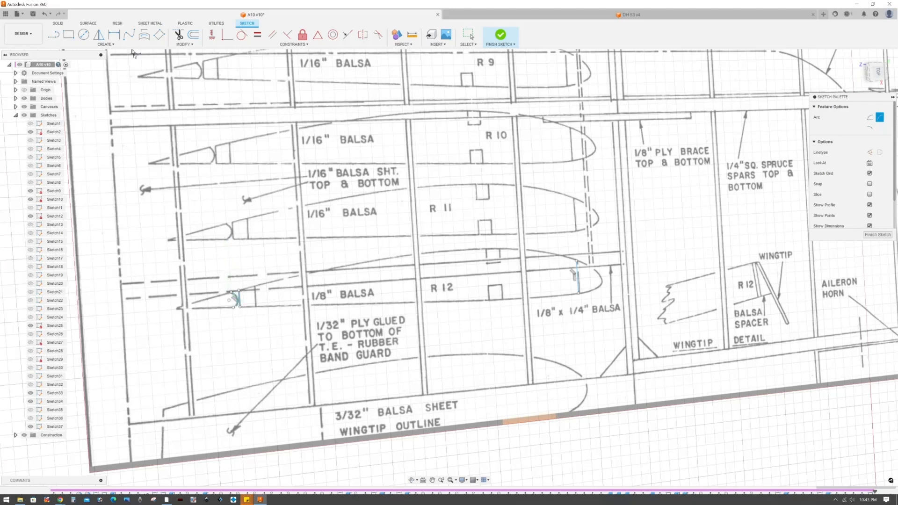
{"action": "key", "text": "l"}
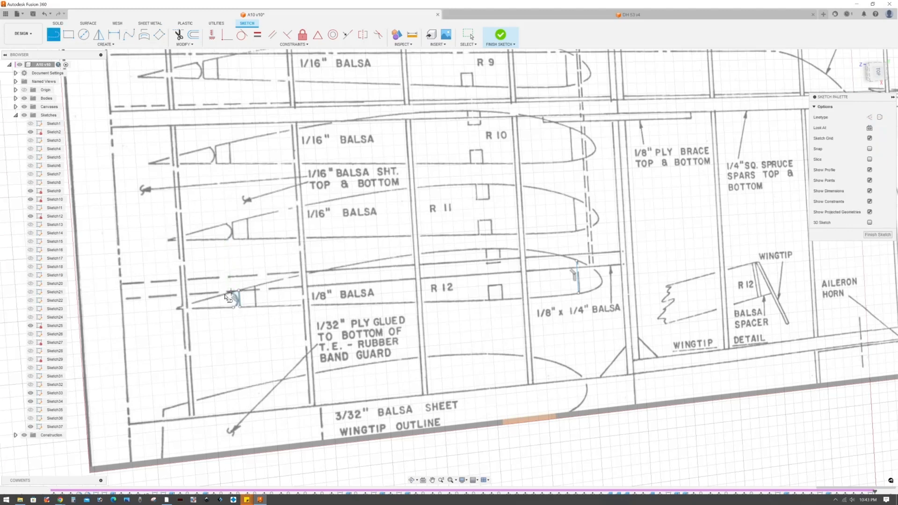
{"action": "left_click", "coordinate": [177, 309]}
Step: Trace R12's upper and lower outlines with fit point splines between the end lines, and finish the sketch
{"action": "left_click", "coordinate": [129, 34]}
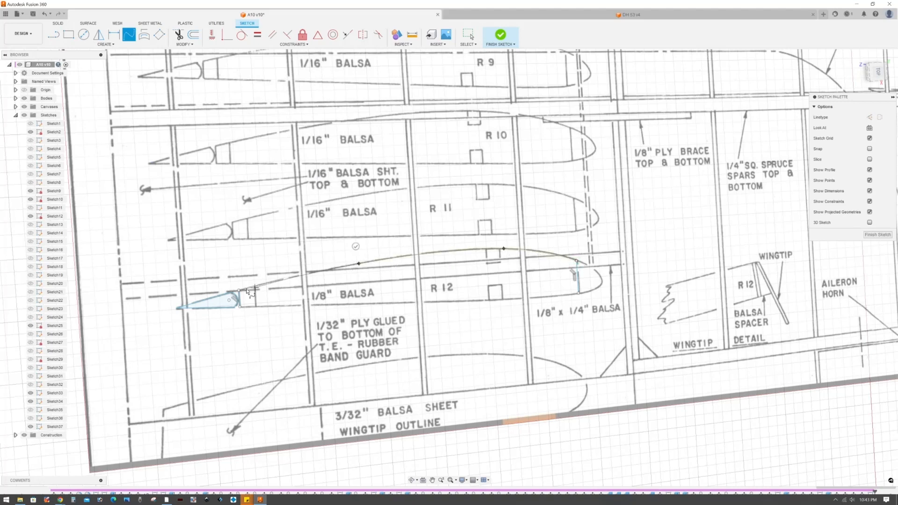
{"action": "left_click", "coordinate": [234, 274]}
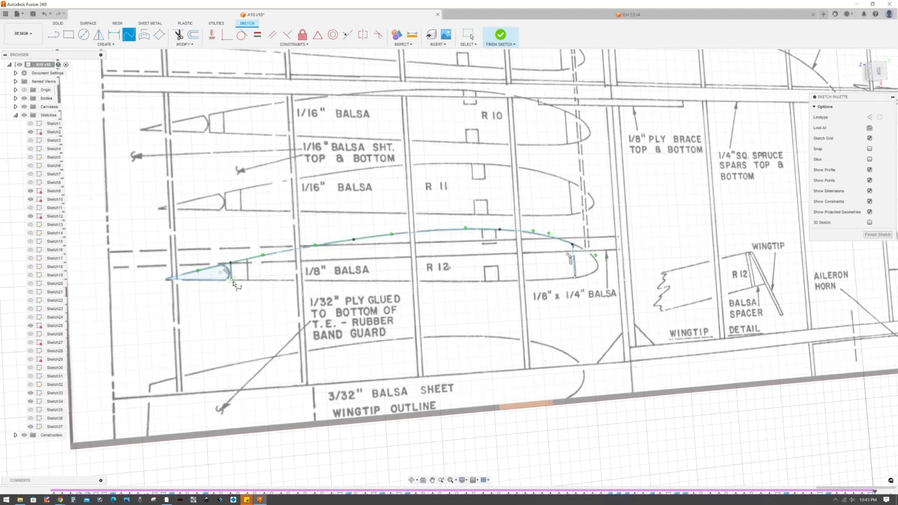
{"action": "left_click", "coordinate": [231, 280]}
{"action": "left_click", "coordinate": [357, 283]}
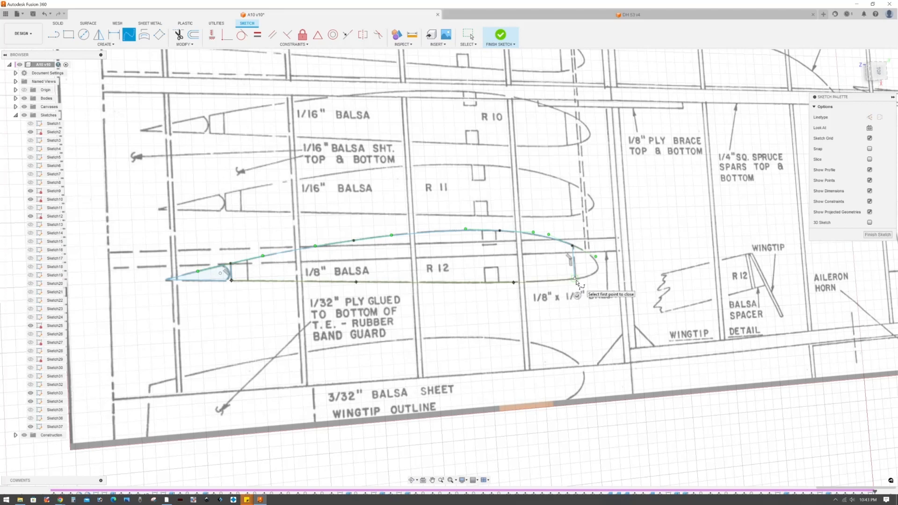
{"action": "left_click", "coordinate": [577, 296]}
{"action": "key", "text": "Return"}
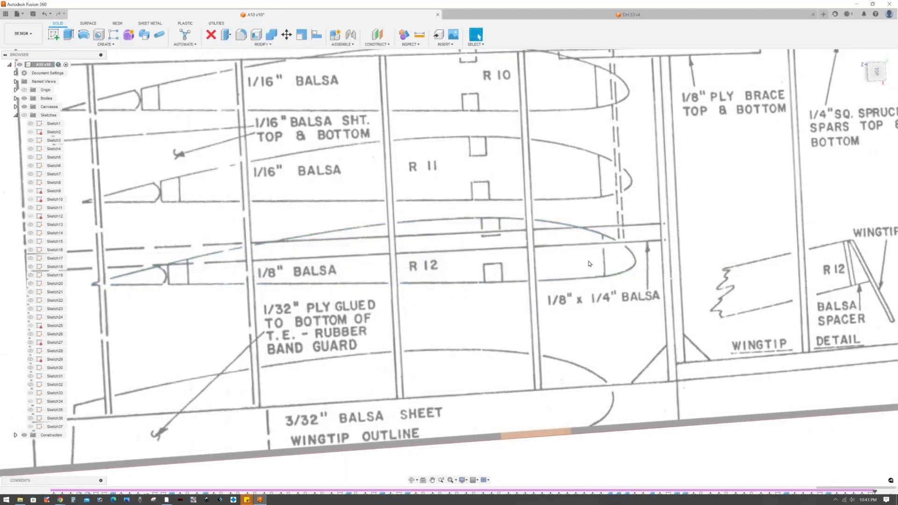
Step: Show the sketches and extrude R12's main profile and trailing-edge wedge 3.175 mm as new bodies
{"action": "left_click", "coordinate": [23, 115]}
{"action": "scroll", "coordinate": [659, 271], "scroll_direction": "up", "scroll_amount": 1}
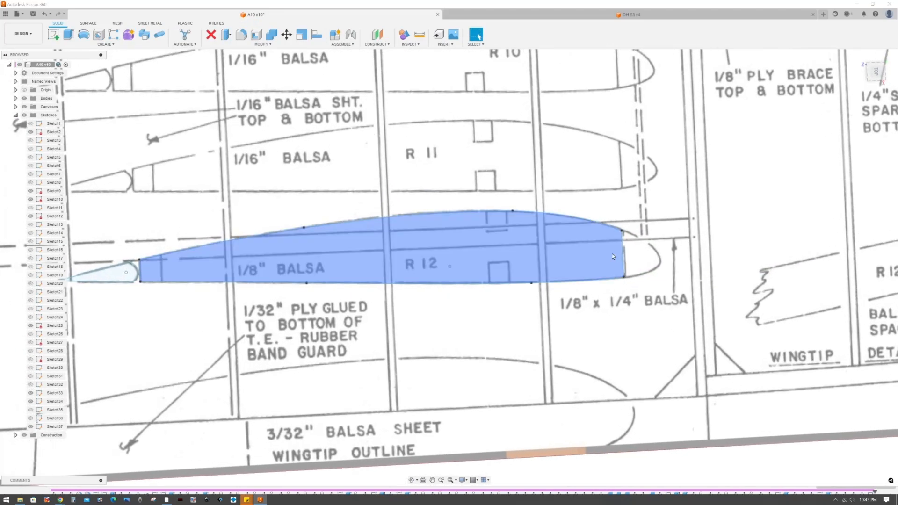
{"action": "left_click", "coordinate": [624, 255]}
{"action": "left_click", "coordinate": [457, 262]}
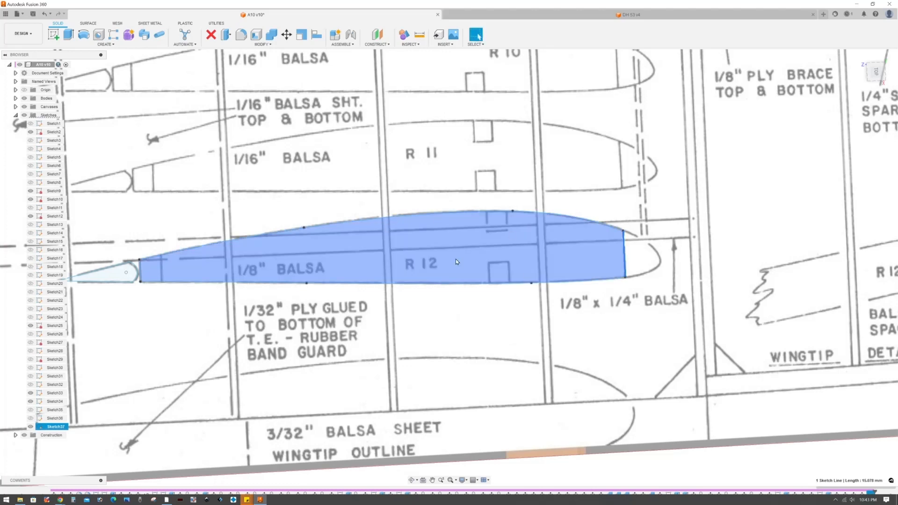
{"action": "scroll", "coordinate": [280, 278], "scroll_direction": "down", "scroll_amount": 2}
{"action": "left_click", "coordinate": [296, 274]}
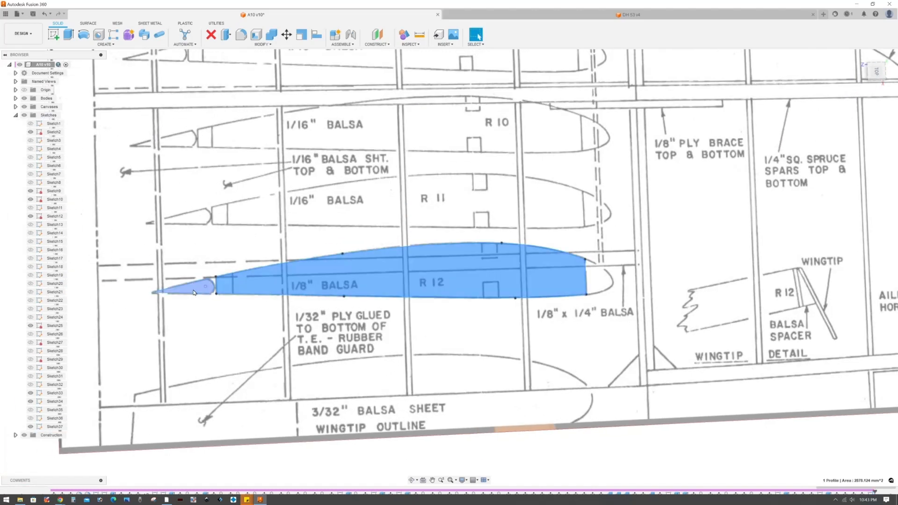
{"action": "key", "text": "c"}
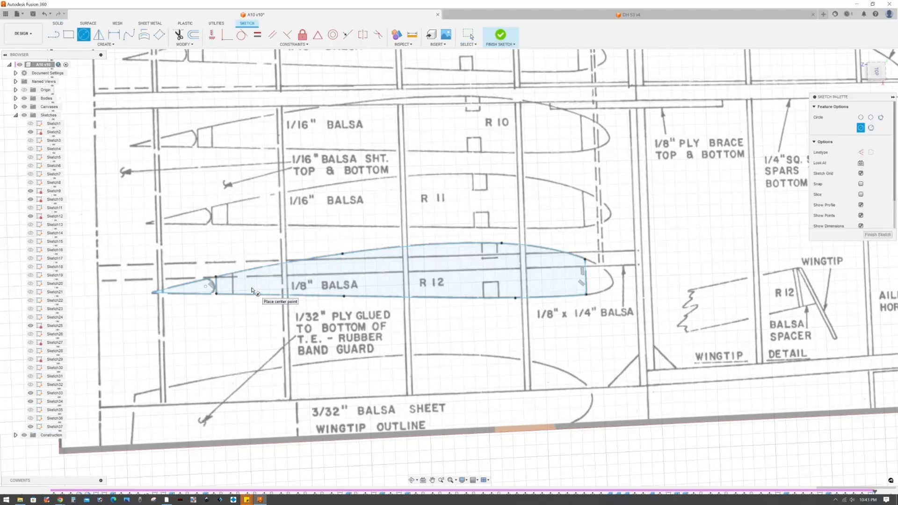
{"action": "key", "text": "e"}
{"action": "left_click", "coordinate": [251, 288]}
{"action": "left_click", "coordinate": [200, 287]}
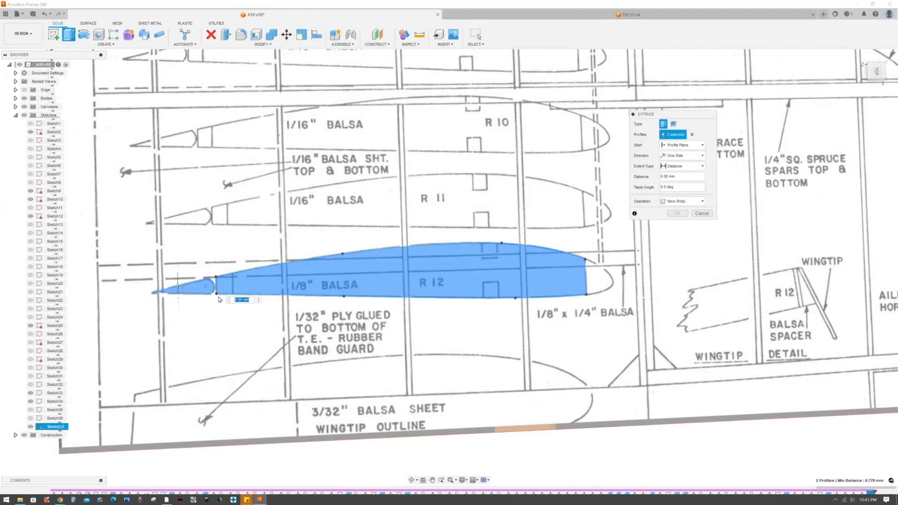
{"action": "type", "text": "3.175"}
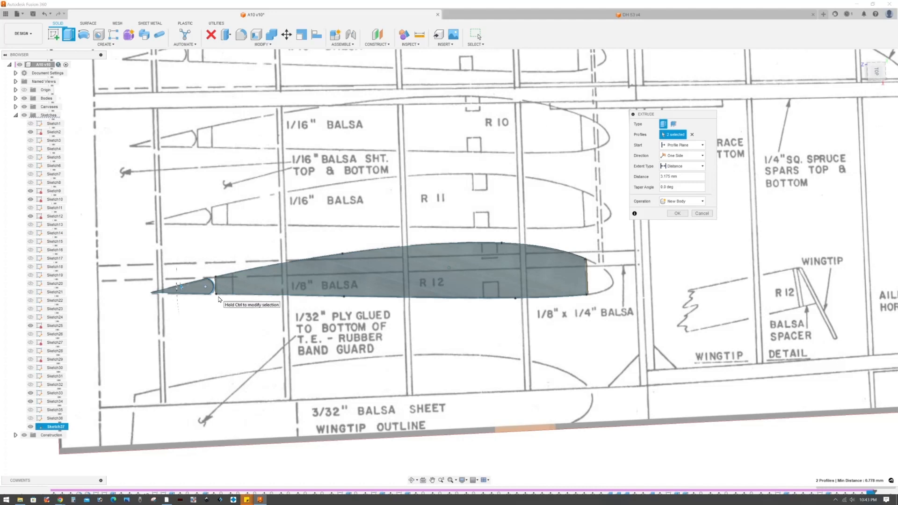
{"action": "scroll", "coordinate": [219, 299], "scroll_direction": "down", "scroll_amount": 1}
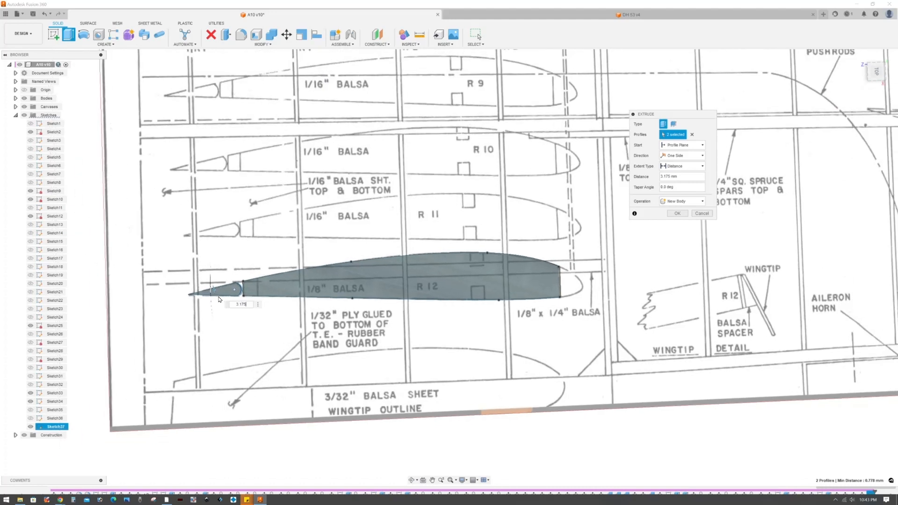
{"action": "key", "text": "Return"}
{"action": "middle_click_drag", "start_coordinate": [218, 300], "coordinate": [436, 335], "text": "shift"}
{"action": "right_click", "coordinate": [437, 335]}
{"action": "left_click", "coordinate": [411, 344]}
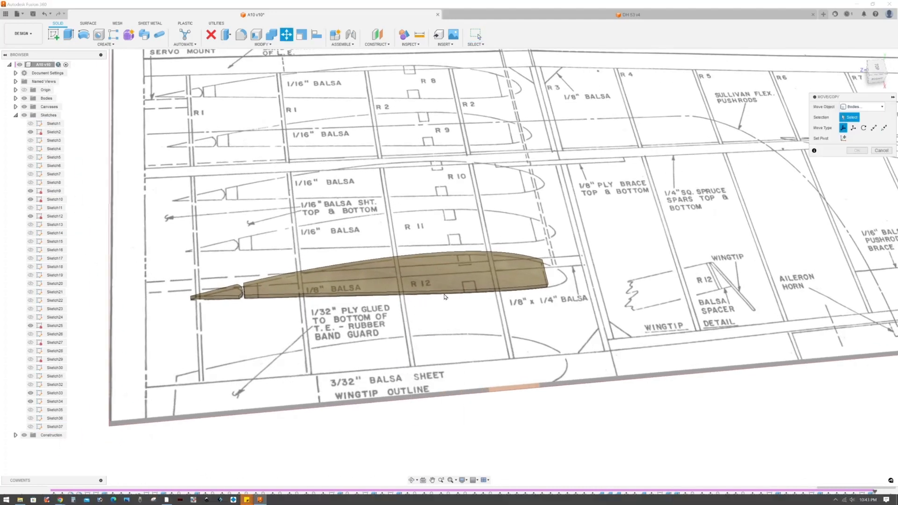
{"action": "left_click", "coordinate": [439, 294]}
{"action": "middle_click_drag", "start_coordinate": [439, 295], "coordinate": [327, 295], "text": "shift"}
{"action": "left_click", "coordinate": [215, 294]}
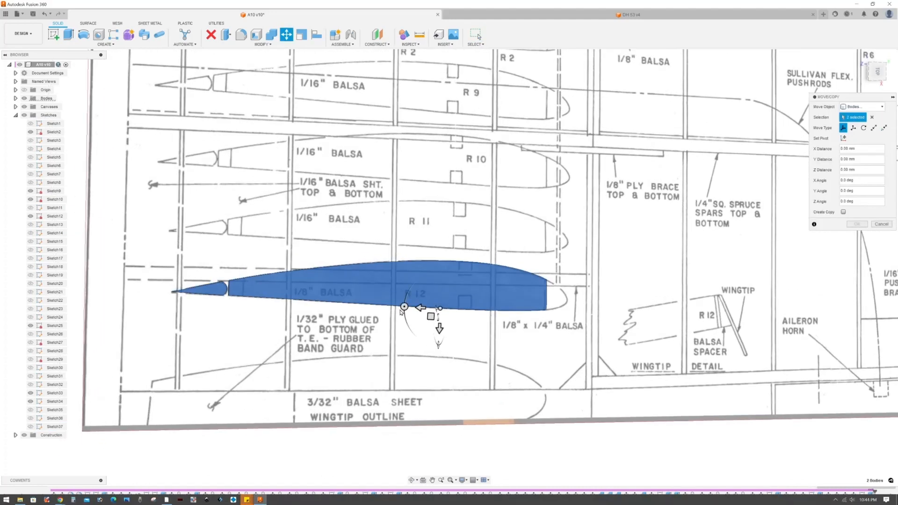
{"action": "left_click", "coordinate": [404, 307]}
{"action": "type", "text": "90"}
{"action": "key", "text": "Escape"}
Step: Stand both R12 rib bodies upright with a Z angle of 90° and a Y angle of -90°
{"action": "middle_click_drag", "start_coordinate": [401, 311], "coordinate": [415, 337], "text": "shift"}
{"action": "right_click", "coordinate": [415, 337]}
{"action": "left_click", "coordinate": [420, 319]}
{"action": "left_click", "coordinate": [431, 316]}
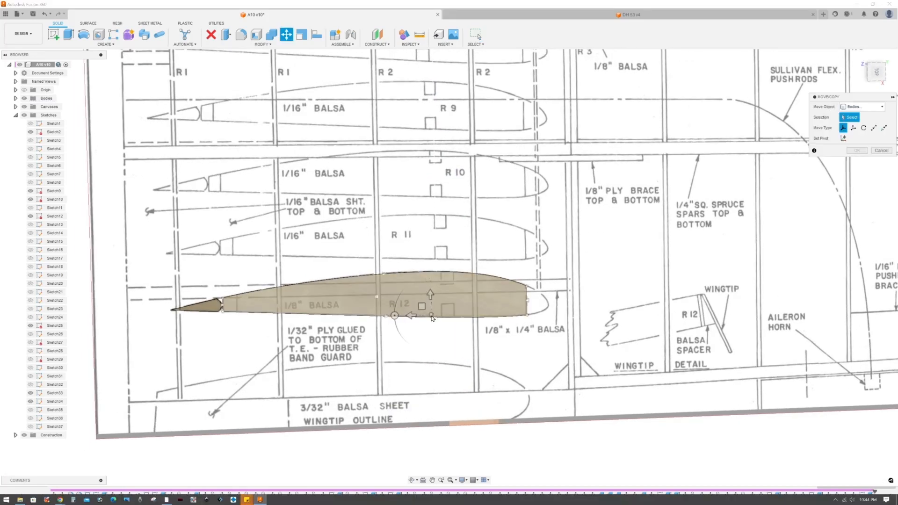
{"action": "left_click", "coordinate": [208, 307]}
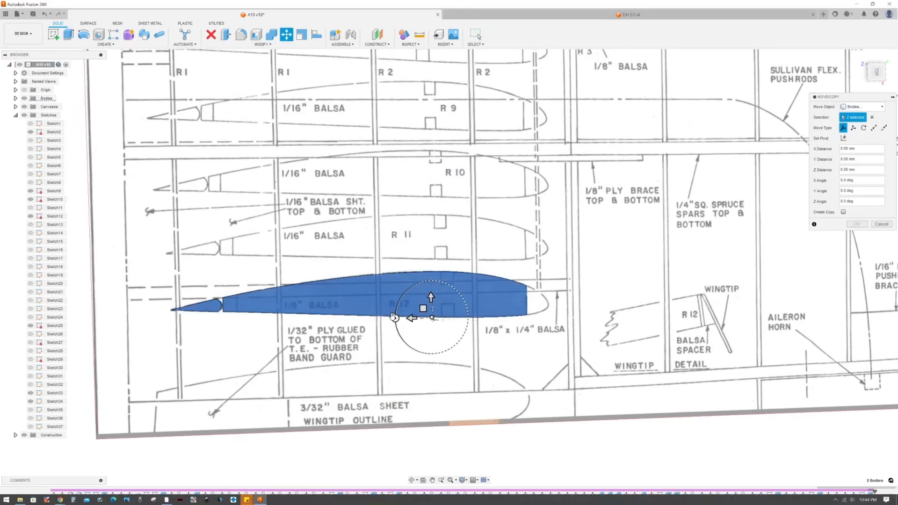
{"action": "left_click", "coordinate": [392, 319]}
{"action": "type", "text": "90"}
{"action": "middle_click_drag", "start_coordinate": [390, 322], "coordinate": [413, 332], "text": "shift"}
{"action": "type", "text": "-90"}
Step: Move the upright R12 bodies to the R12 station beside the wingtip and fine-tune their alignment
{"action": "left_click_drag", "start_coordinate": [429, 333], "coordinate": [317, 135]}
{"action": "scroll", "coordinate": [317, 135], "scroll_direction": "up", "scroll_amount": 2}
{"action": "middle_click_drag", "start_coordinate": [316, 136], "coordinate": [322, 309]}
{"action": "left_click_drag", "start_coordinate": [322, 309], "coordinate": [304, 166]}
{"action": "middle_click_drag", "start_coordinate": [305, 167], "coordinate": [302, 177], "text": "shift"}
{"action": "left_click_drag", "start_coordinate": [303, 177], "coordinate": [300, 176]}
{"action": "middle_click_drag", "start_coordinate": [301, 176], "coordinate": [331, 210], "text": "shift"}
{"action": "left_click", "coordinate": [856, 224]}
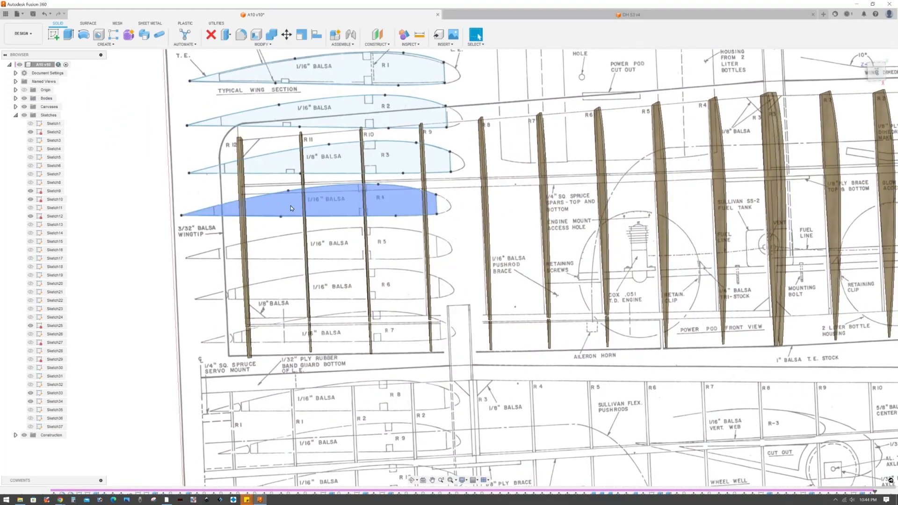
Step: Hide the sketch that contains the R4 rib profile
{"action": "left_click", "coordinate": [330, 201]}
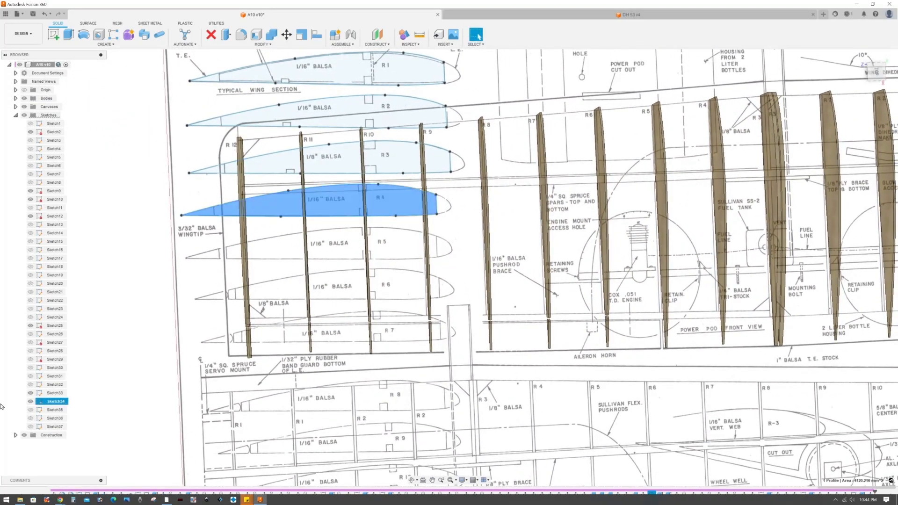
{"action": "left_click", "coordinate": [31, 401]}
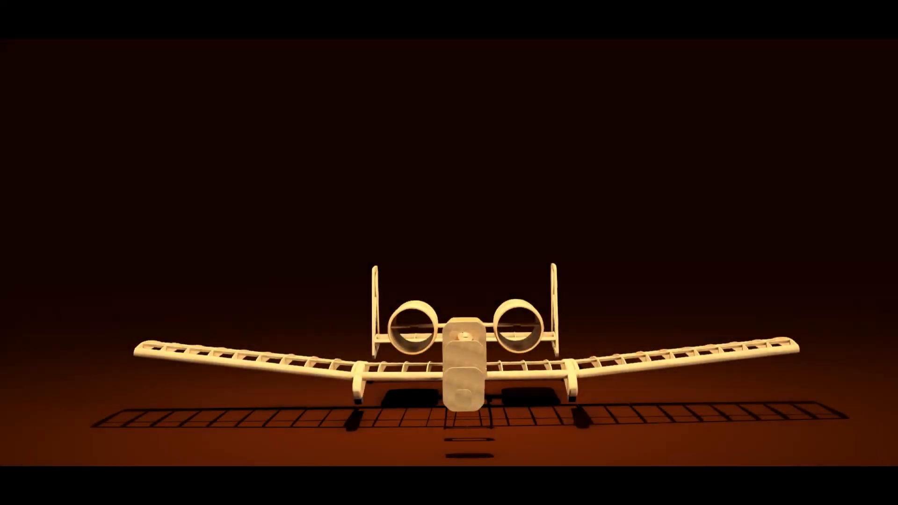